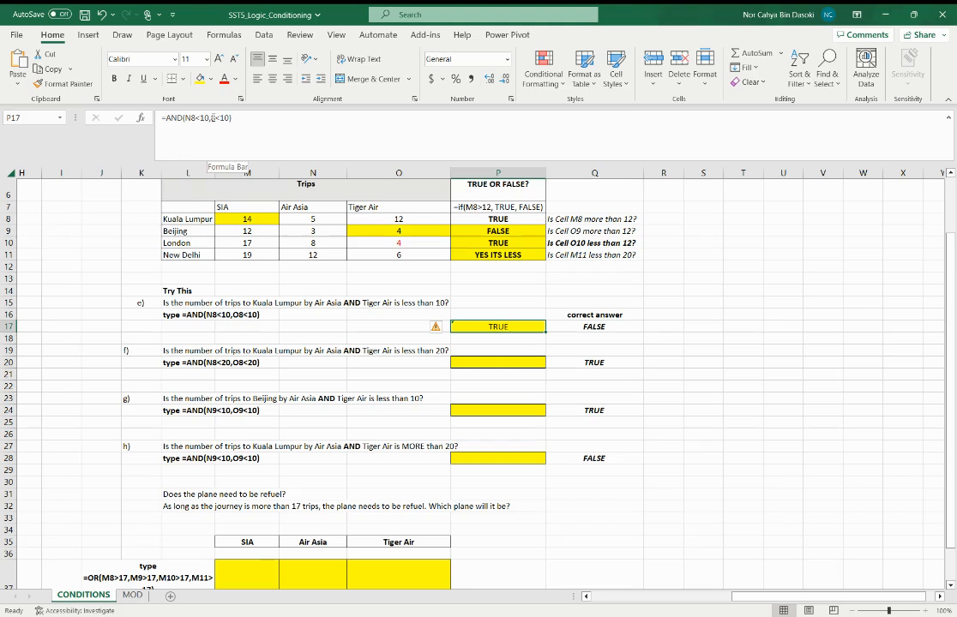
Step: Correct the second condition of the AND formula in P17 so it reads =AND(N8<10,O8<10)
left_click(185, 116)
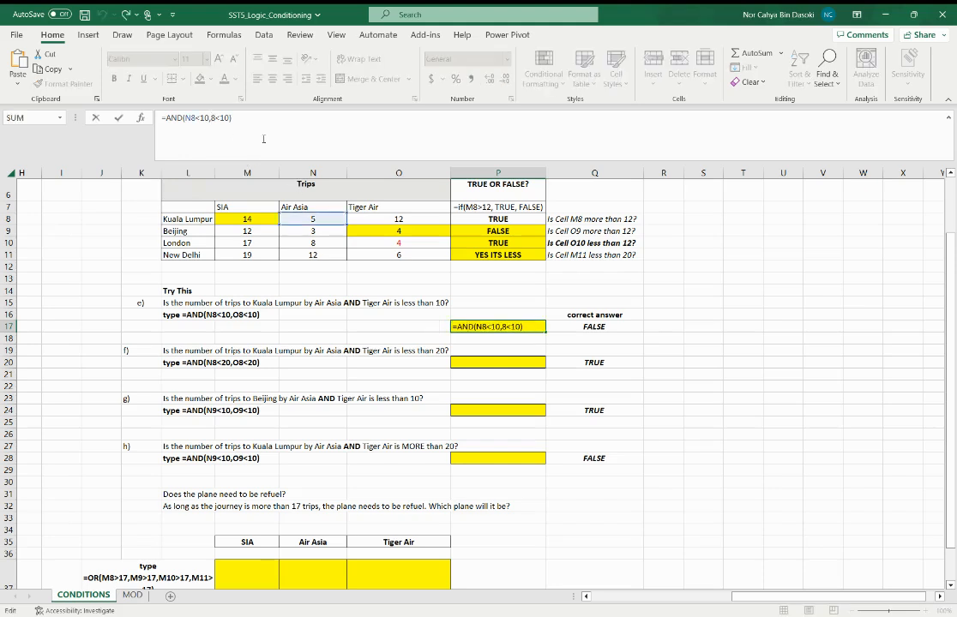
type("N")
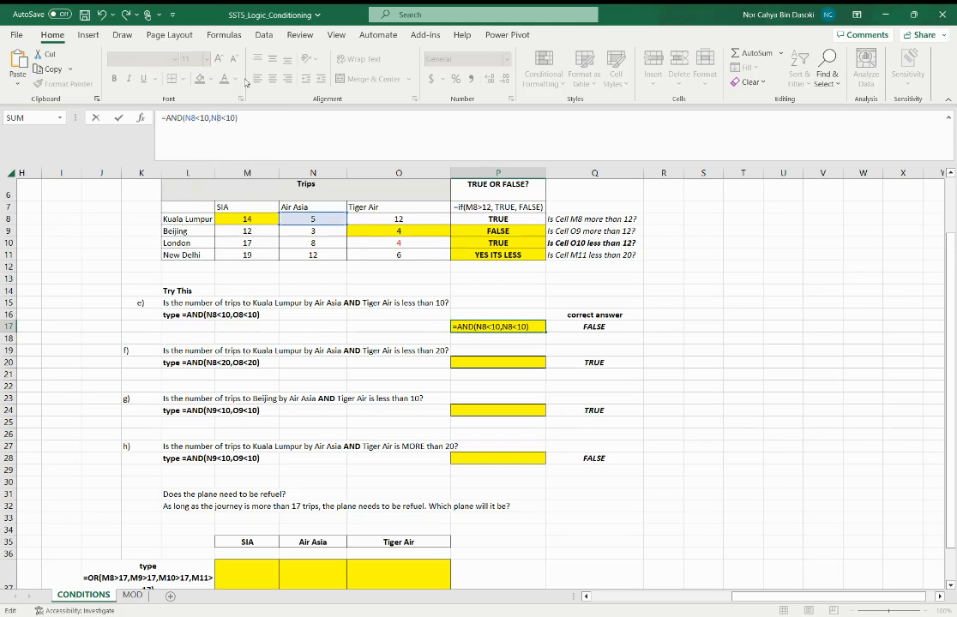
key("BackSpace")
type("O")
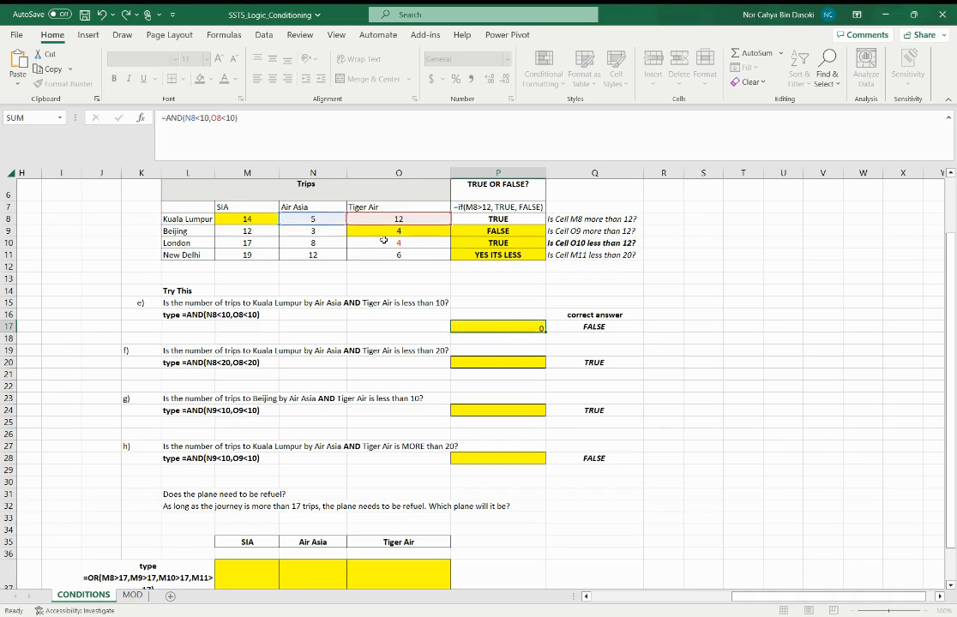
key("Return")
left_click(527, 327)
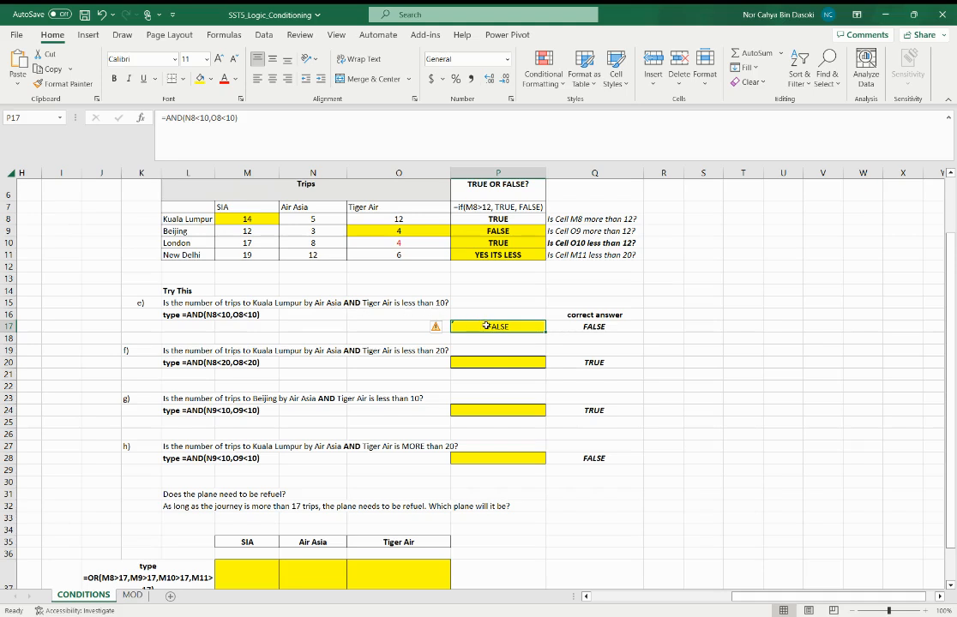
left_click(319, 220)
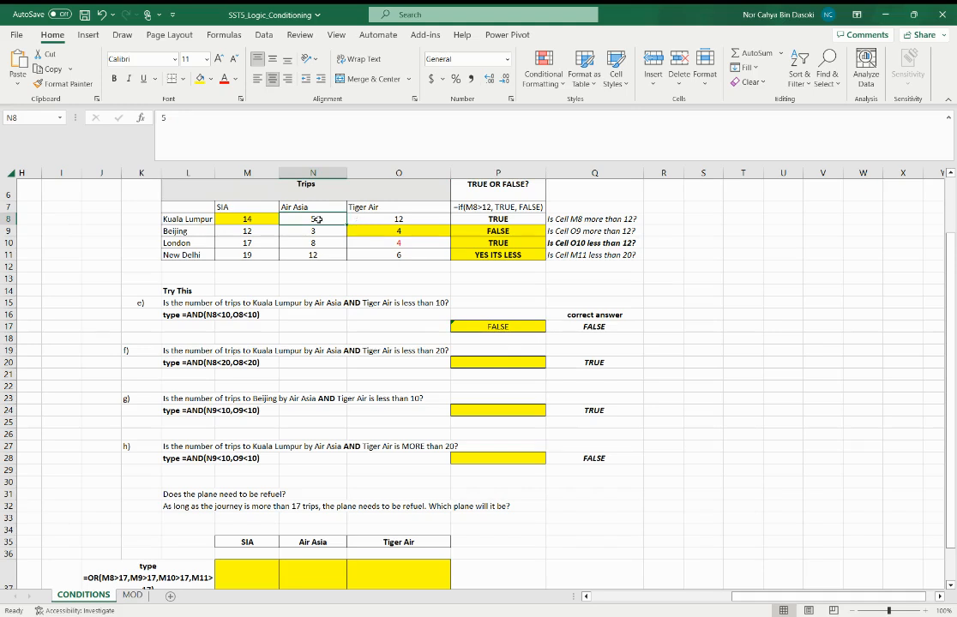
left_click(375, 219)
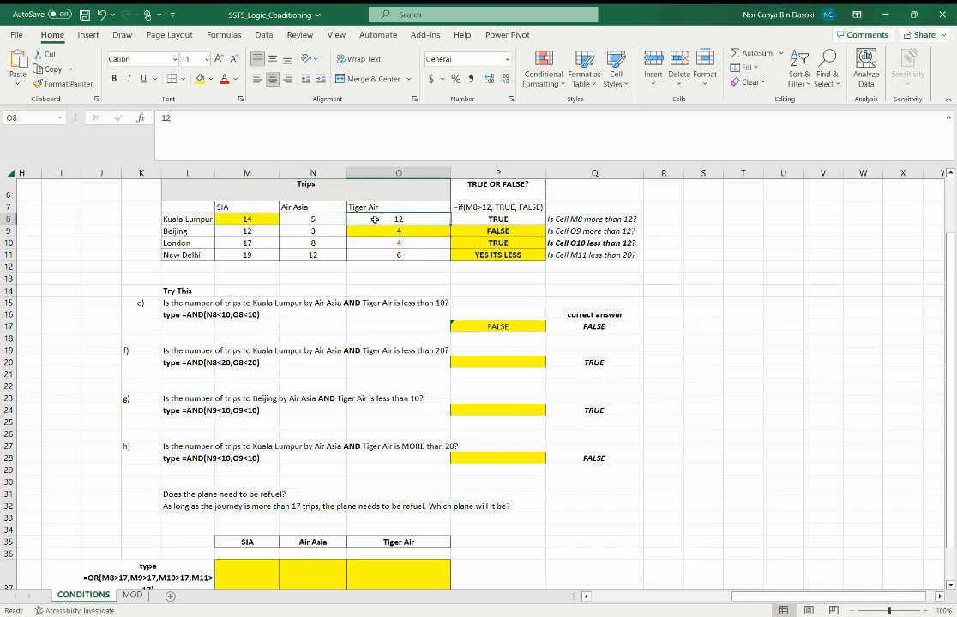
left_click(483, 326)
left_click(316, 220)
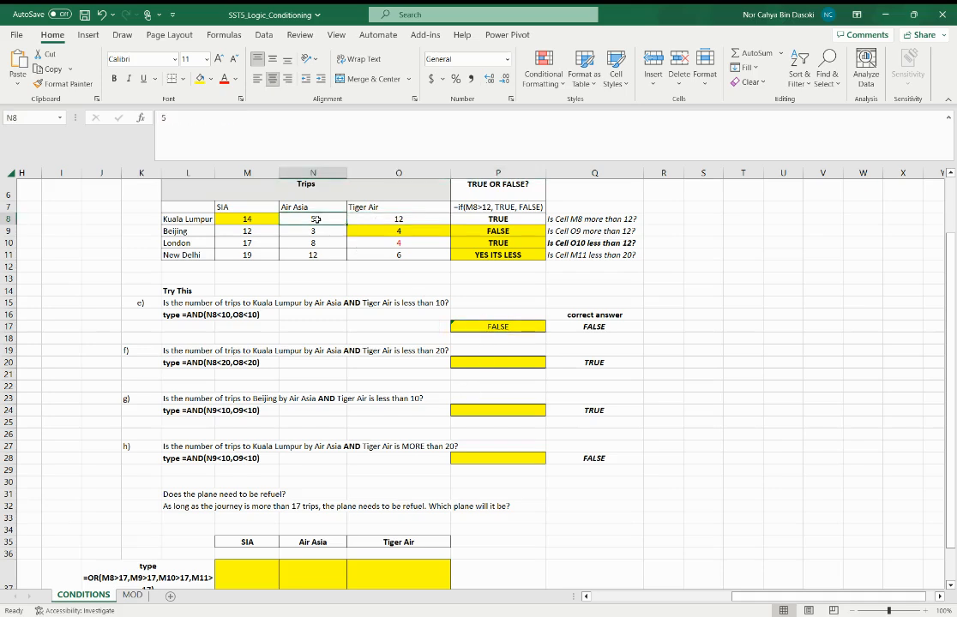
Step: Remove the fill colour from the trip counts in M8:O11
left_click_drag(247, 220, 399, 255)
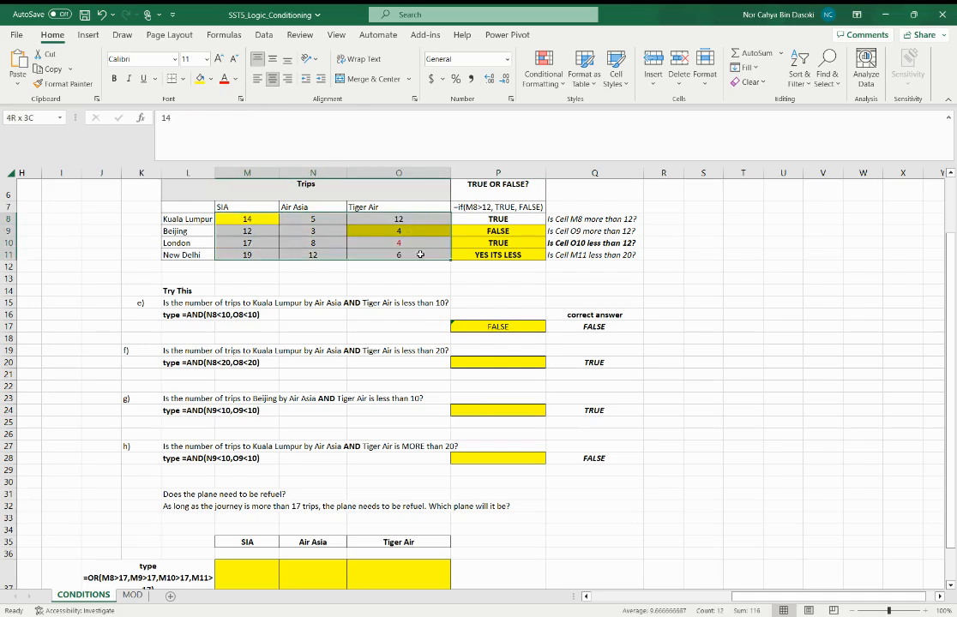
left_click(211, 79)
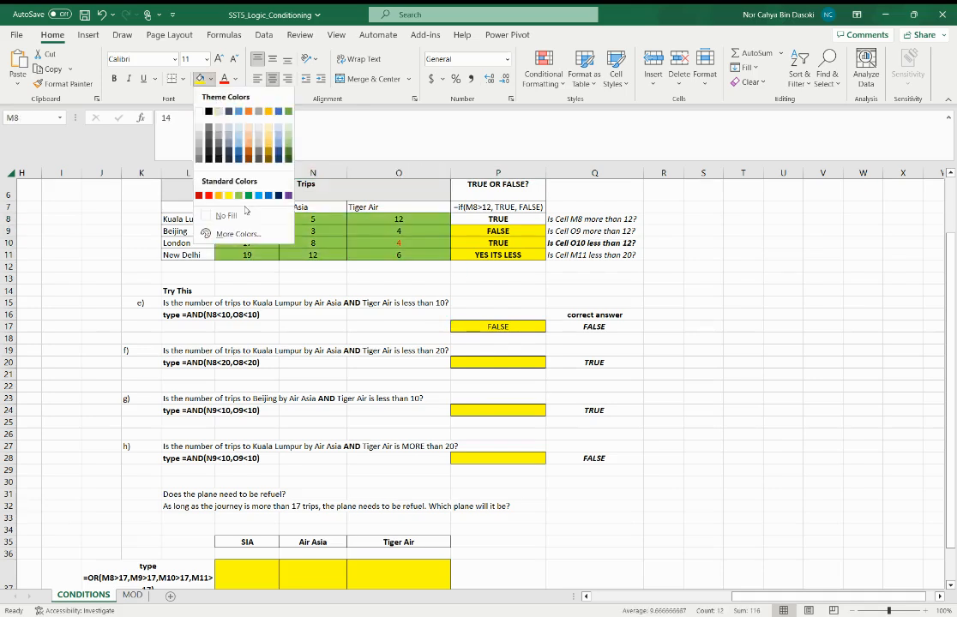
left_click(243, 210)
Step: Set Air Asia's Kuala Lumpur trips in N8 to 11 and check the AND formula in P17 against N8 and O8
left_click(302, 222)
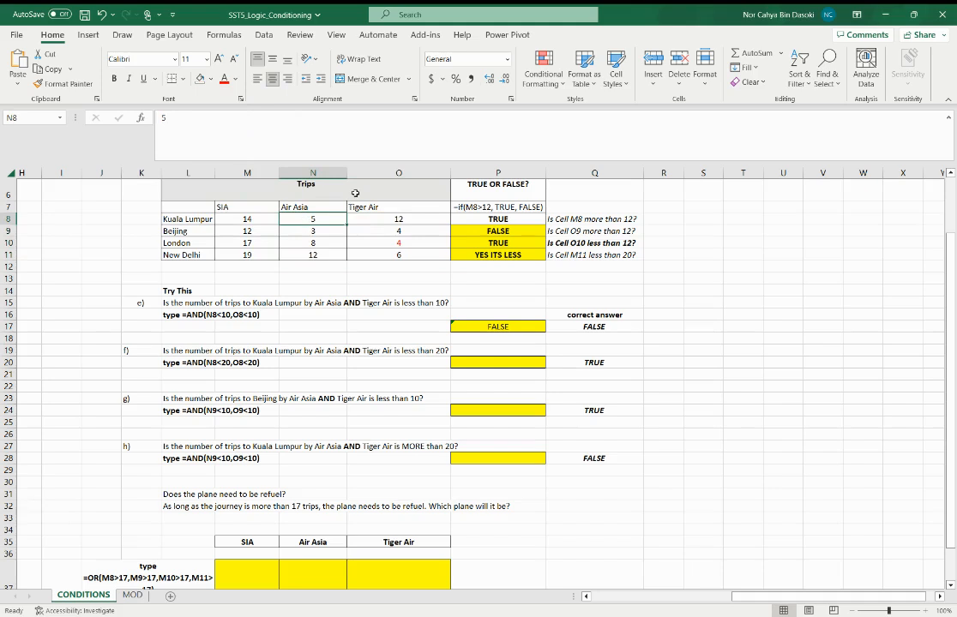
type("11")
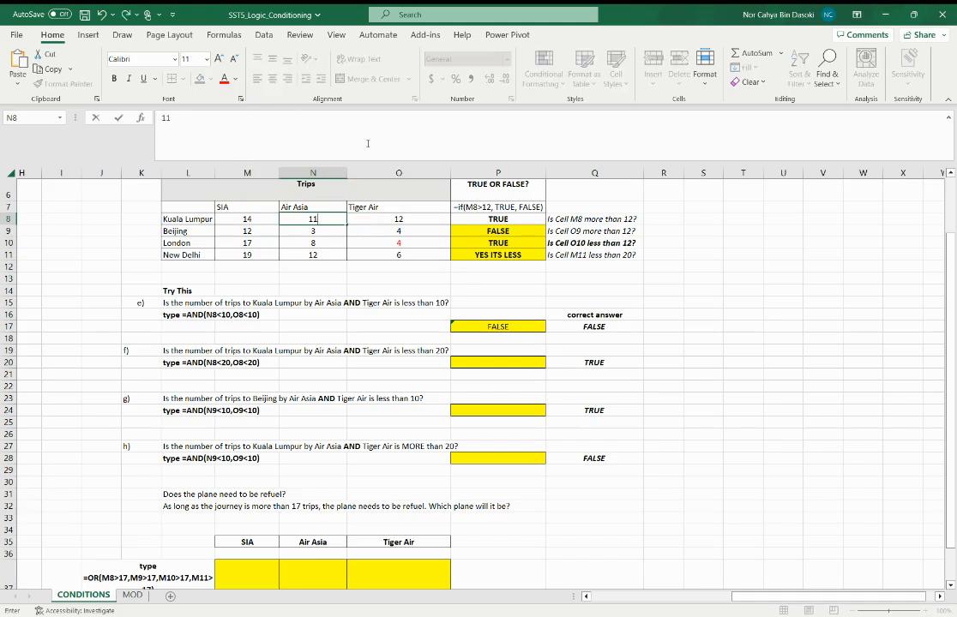
key("Return")
left_click(362, 216)
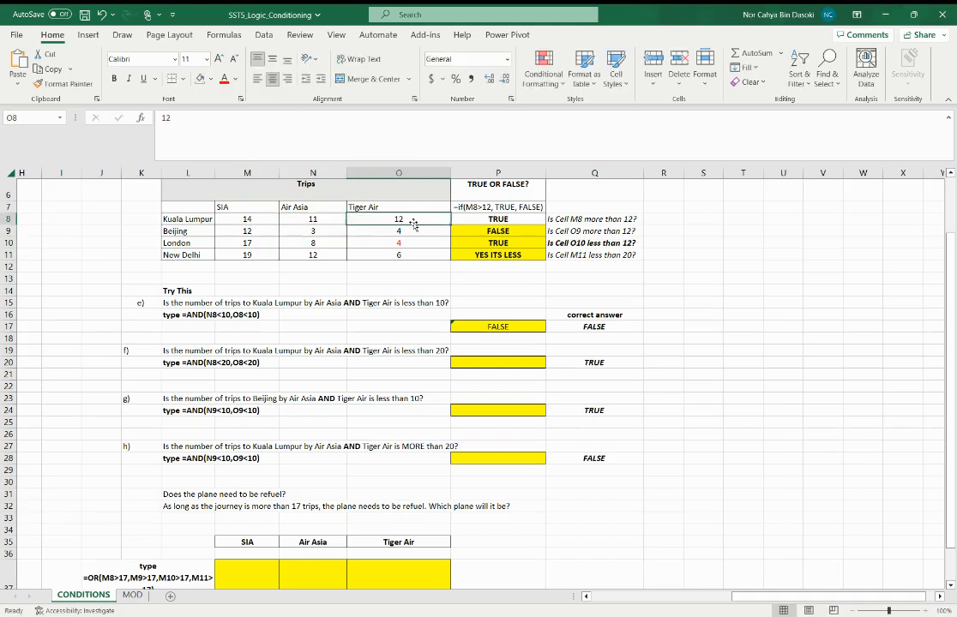
left_click(483, 326)
left_click(317, 220)
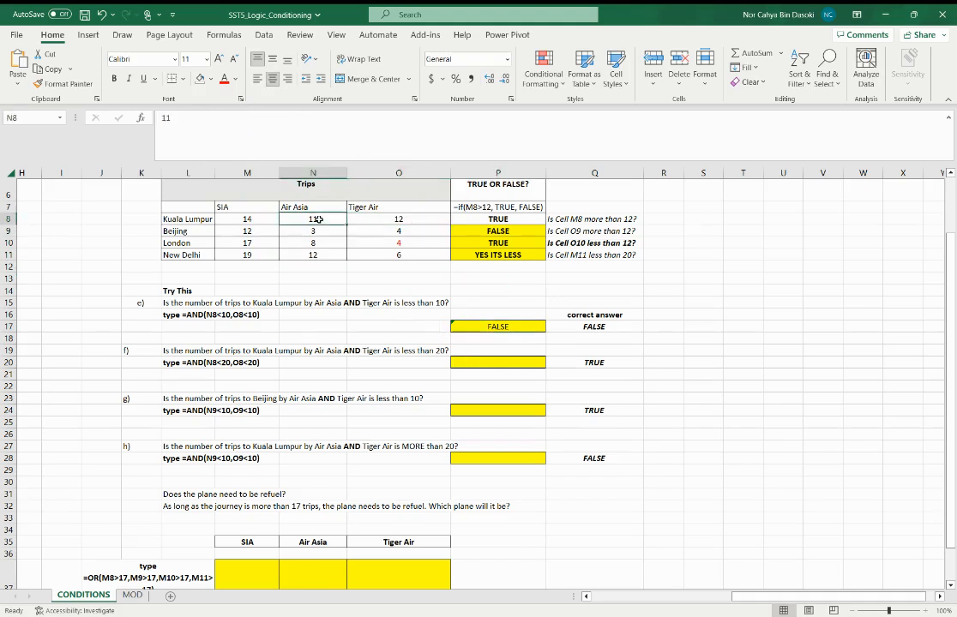
left_click(397, 220)
left_click(498, 326)
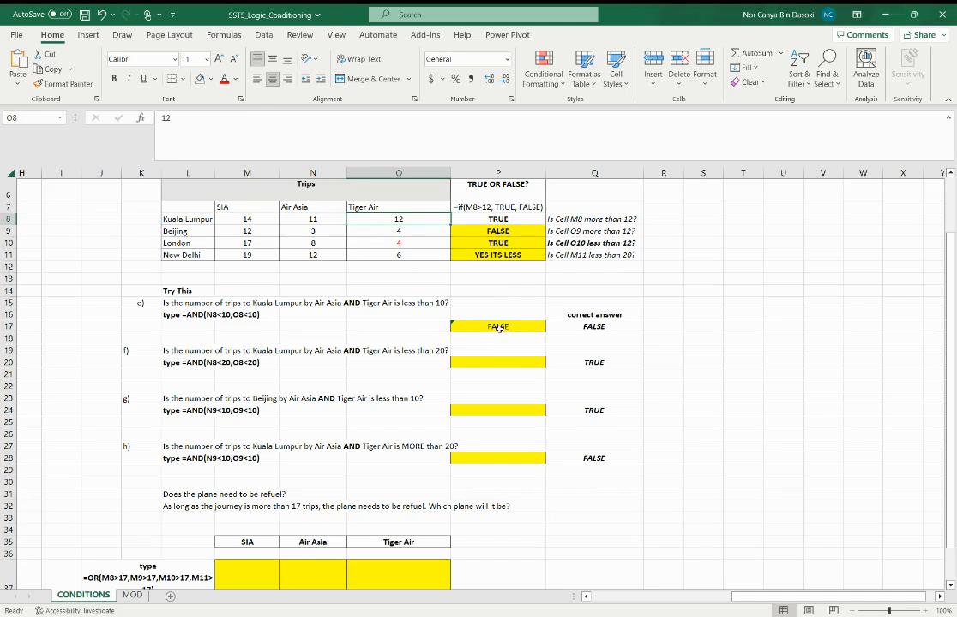
left_click(215, 120)
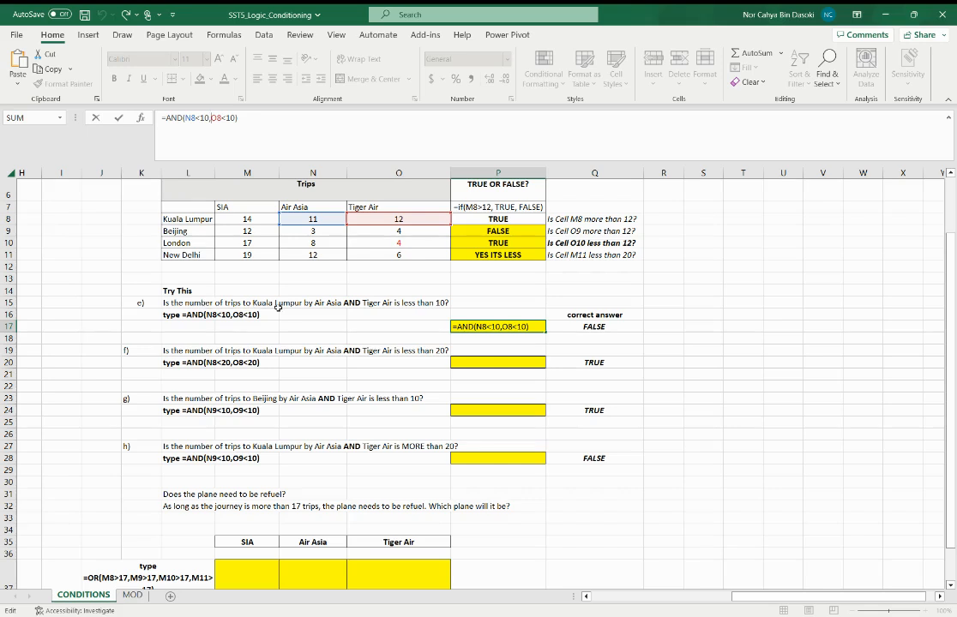
key("ctrl+Return")
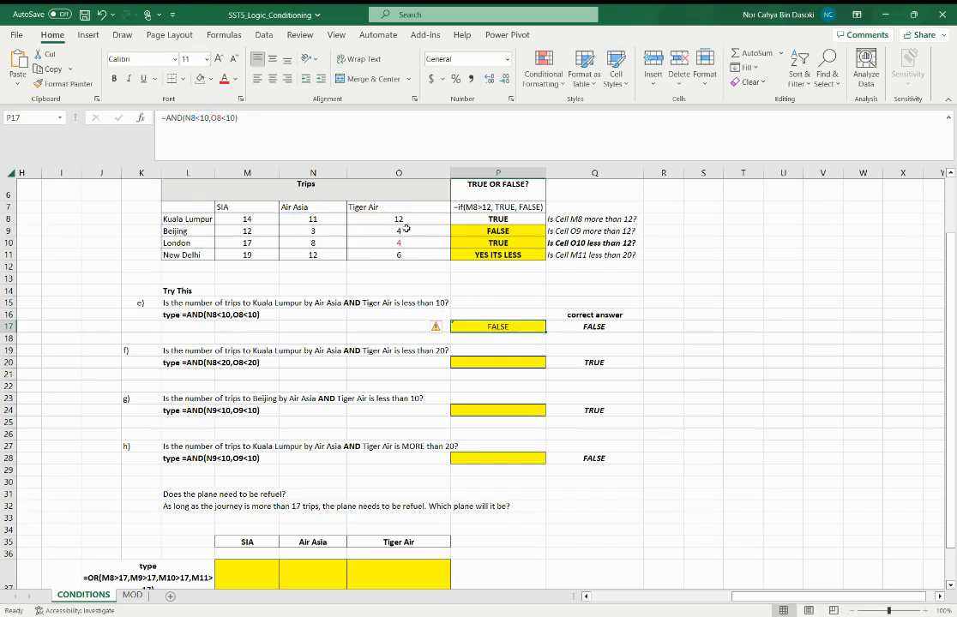
Step: Set the Kuala Lumpur trips for both Air Asia (N8) and Tiger Air (O8) to 5 and check P17
left_click(314, 221)
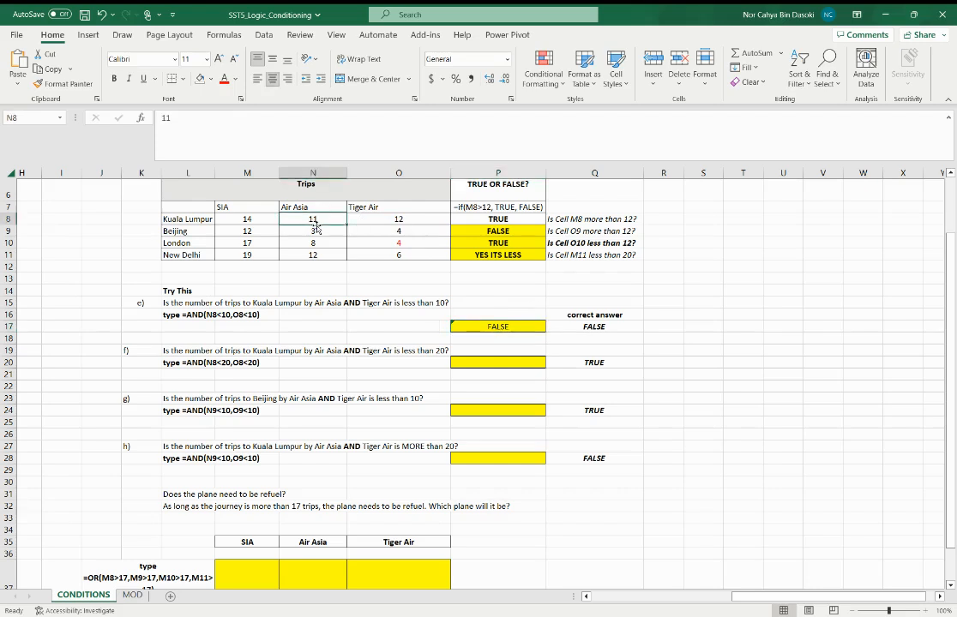
type("5")
left_click(403, 220)
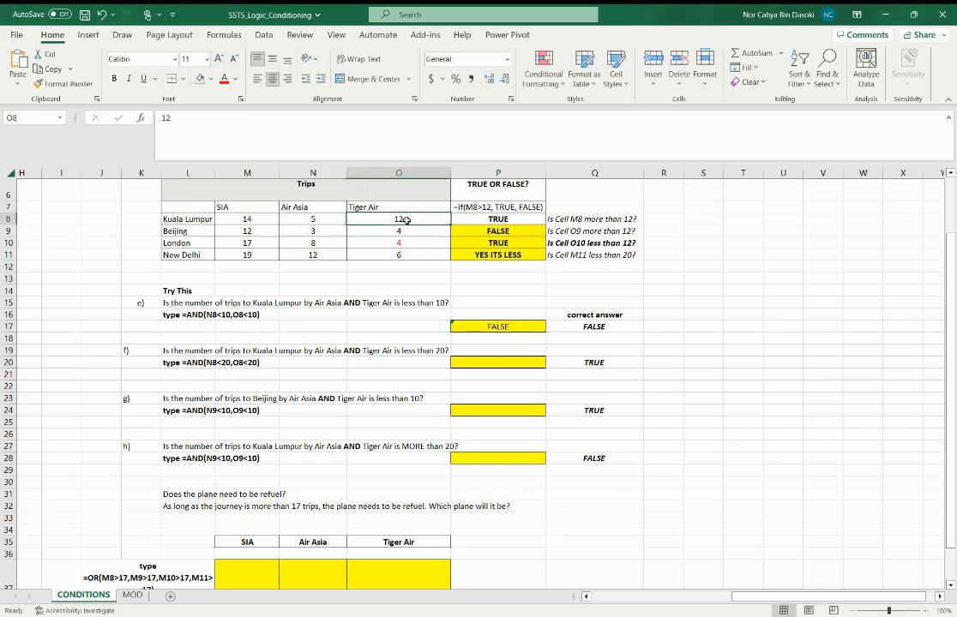
type("5")
left_click(453, 290)
left_click(516, 327)
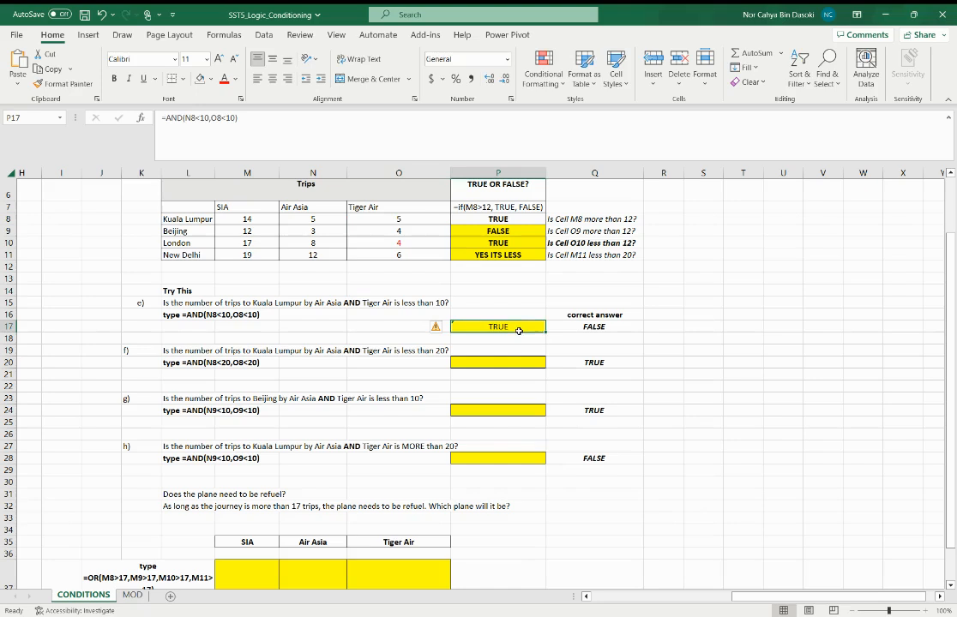
Step: Make the words "is less" bold in the text of question e) in L15
left_click(188, 305)
left_click(382, 305)
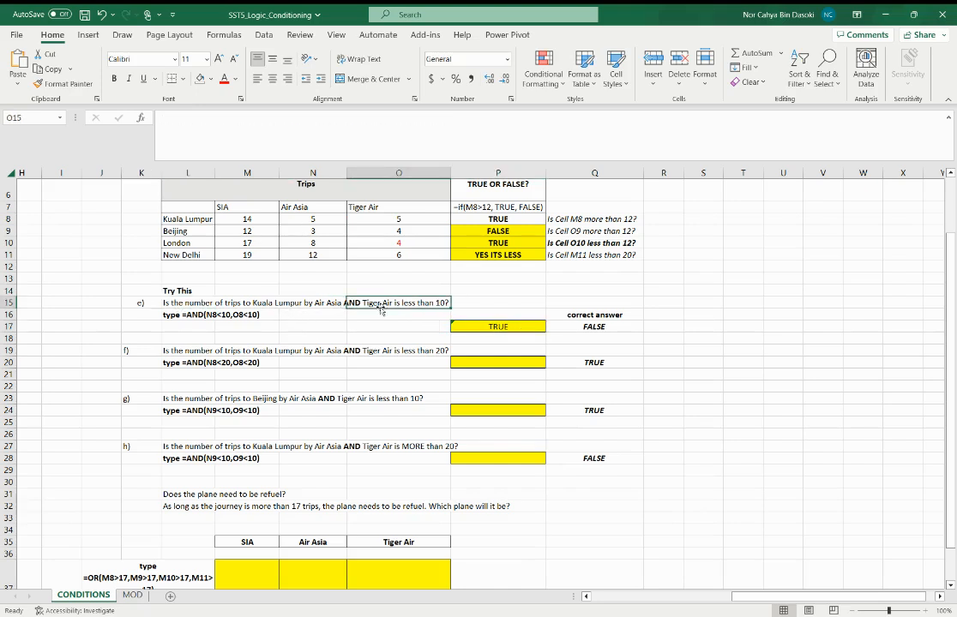
left_click(184, 303)
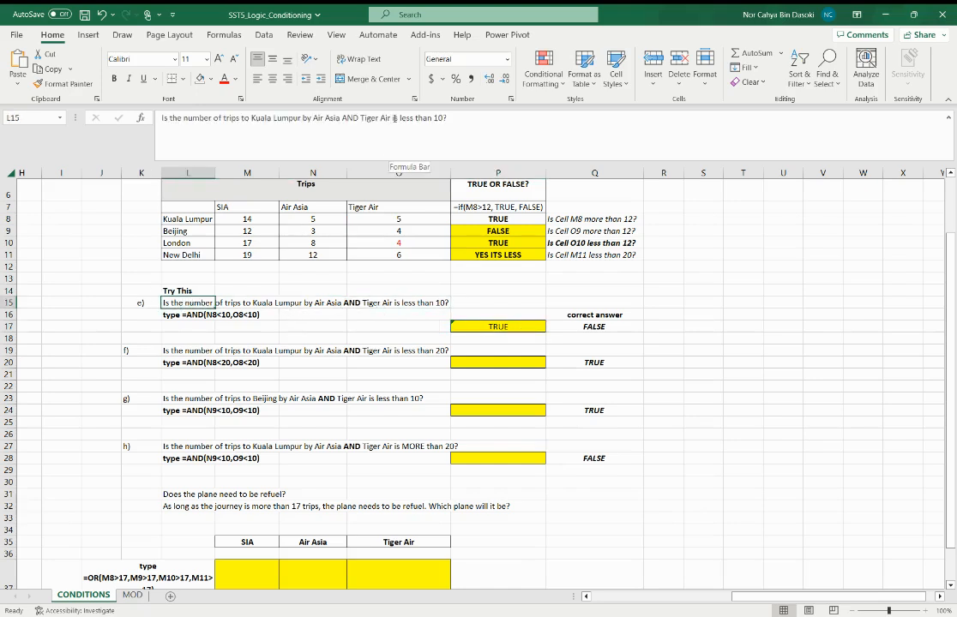
left_click_drag(394, 118, 414, 118)
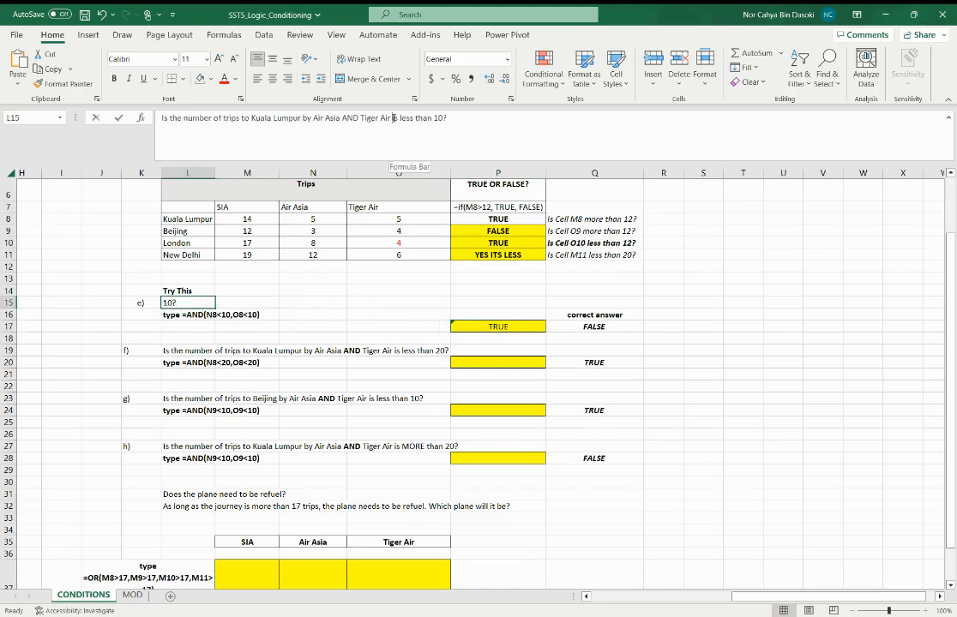
left_click(115, 78)
left_click(364, 302)
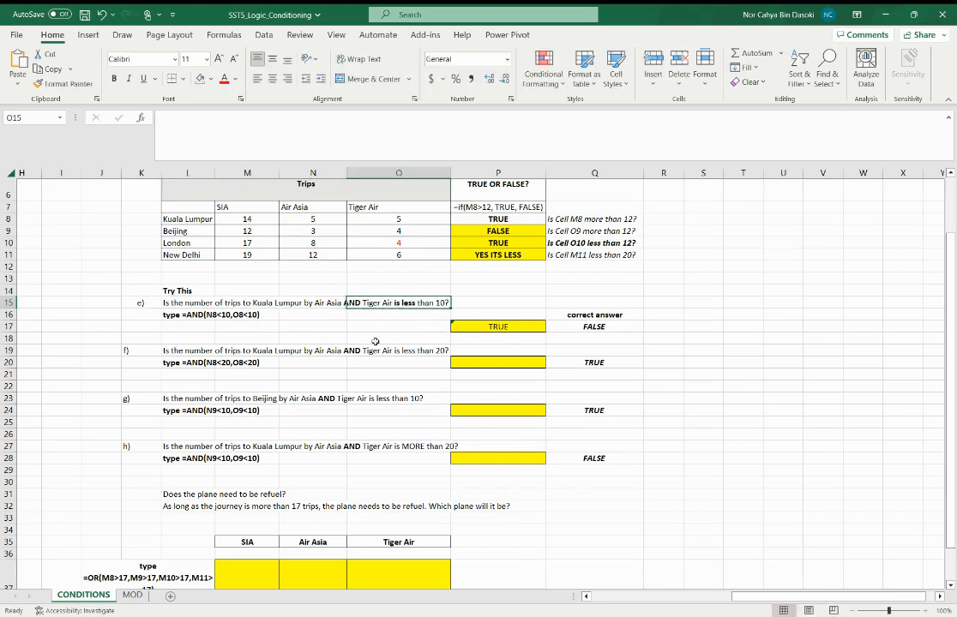
Step: Set the Kuala Lumpur trips for both Air Asia (N8) and Tiger Air (O8) to 9 and check P17
left_click(306, 220)
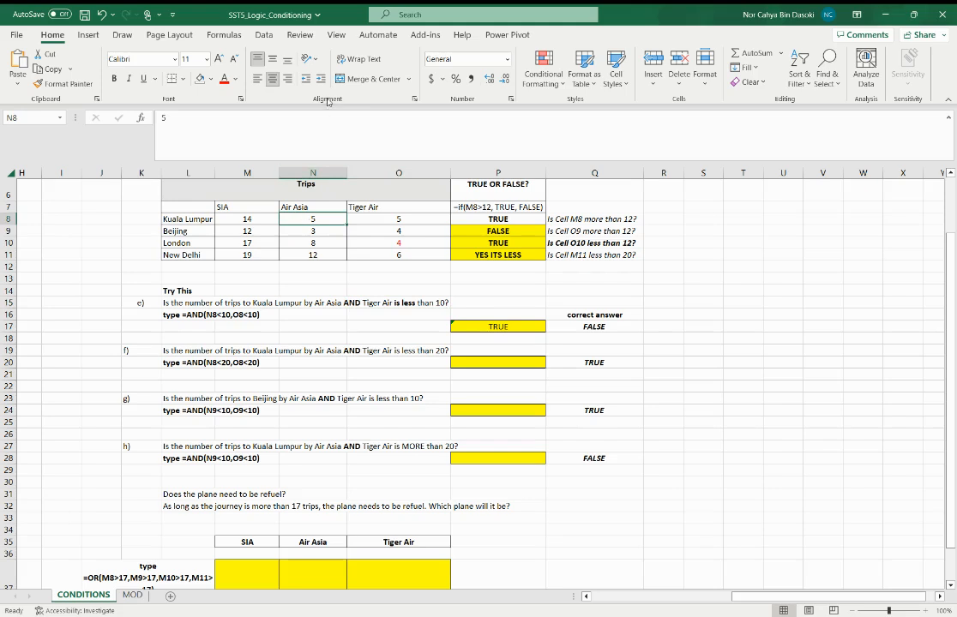
type("9")
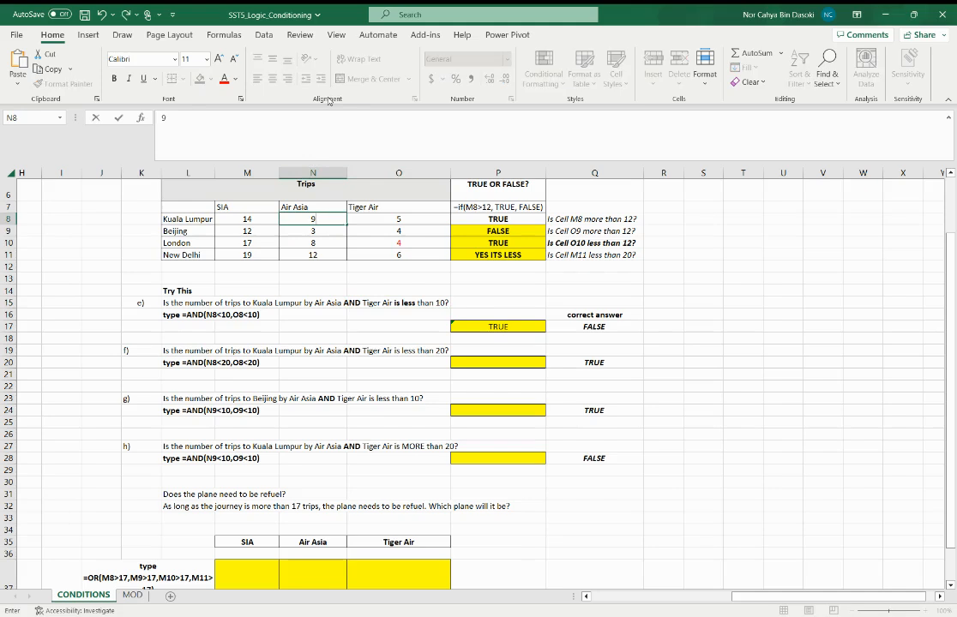
left_click(387, 217)
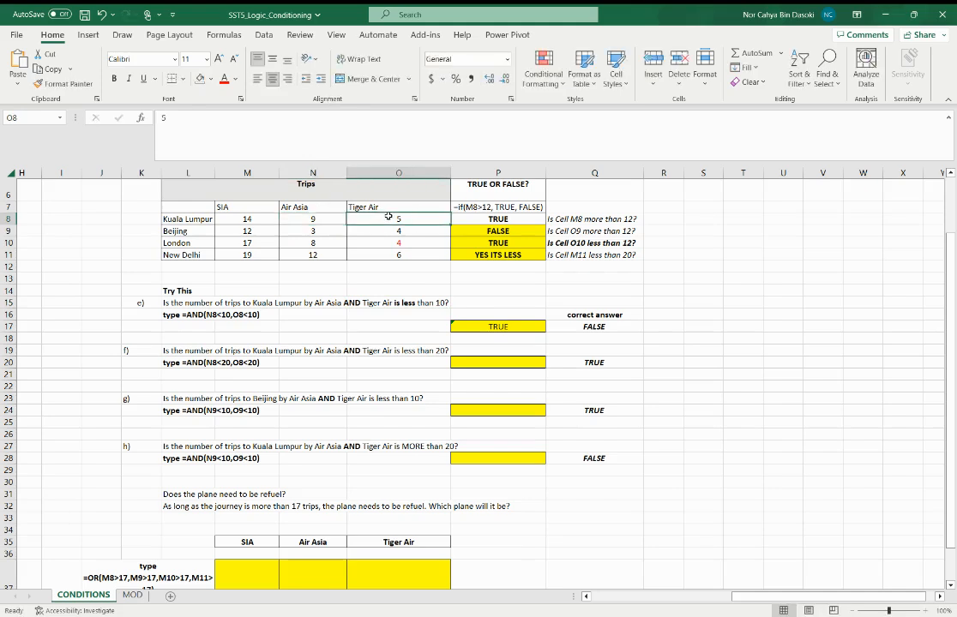
type("9")
key("Return")
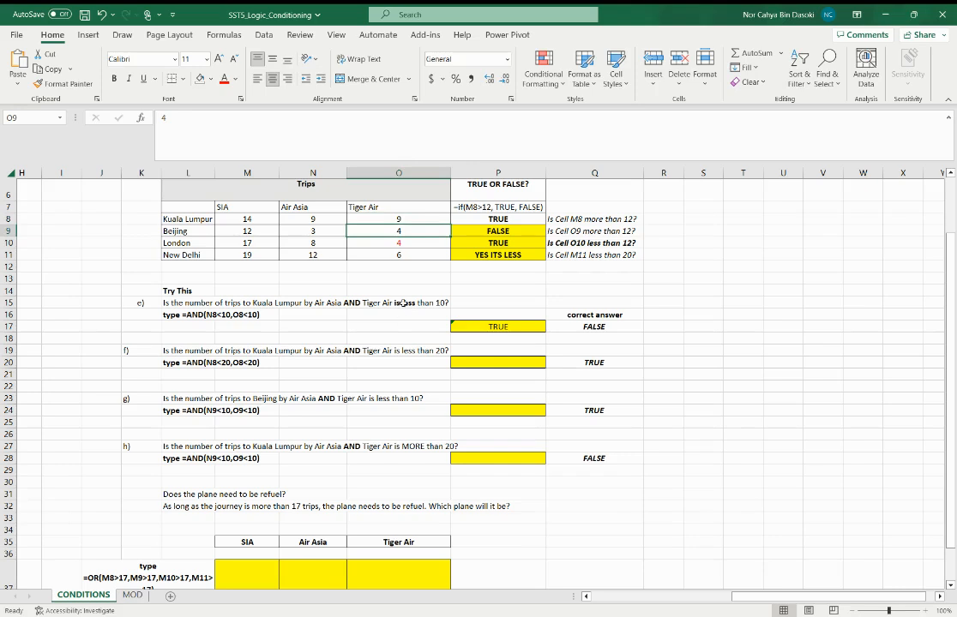
left_click(469, 324)
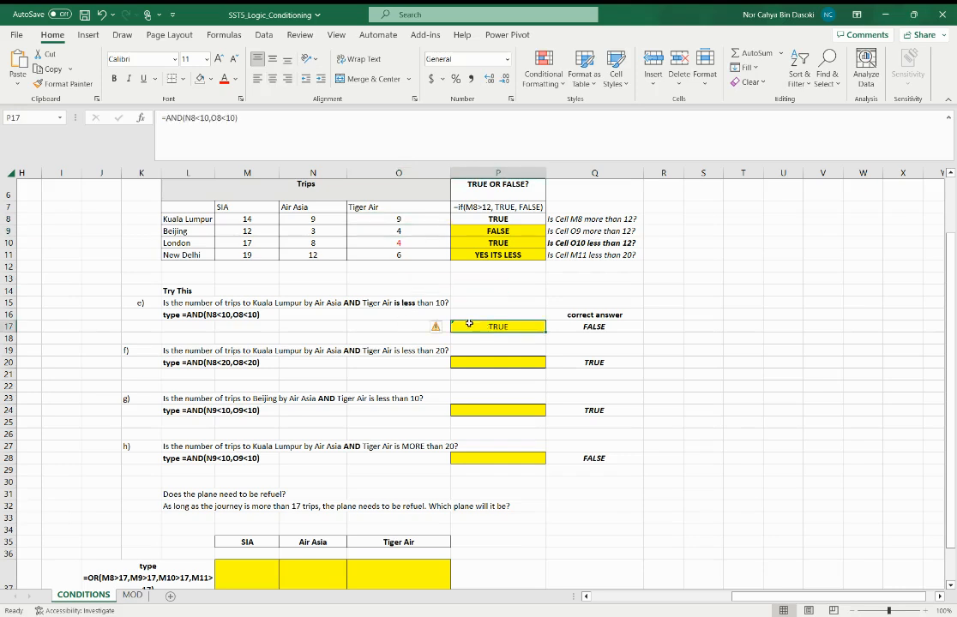
Step: Set Tiger Air's Kuala Lumpur trips in O8 to 11 and check the AND result in P17
left_click(370, 218)
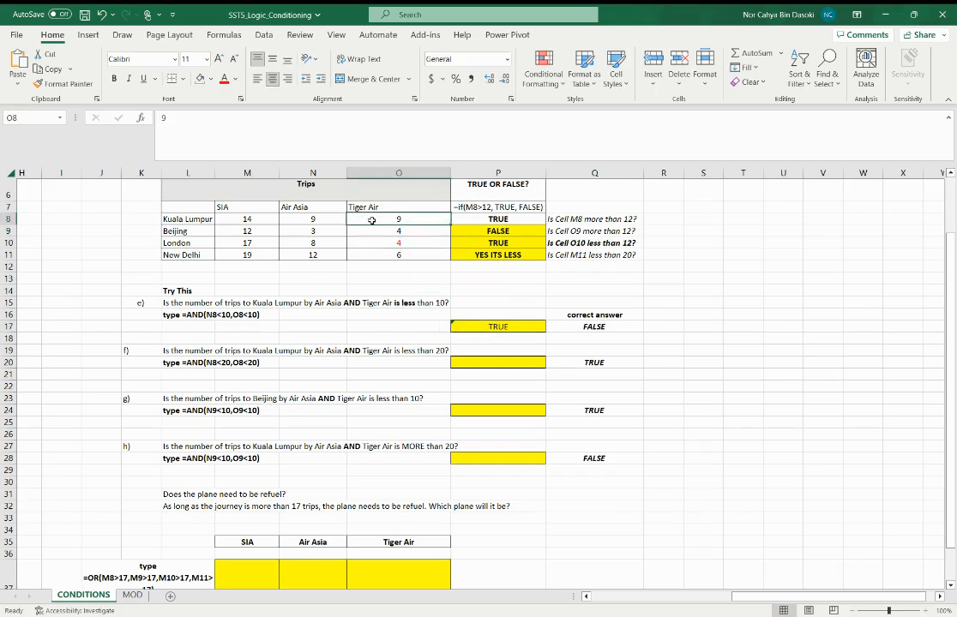
type("1")
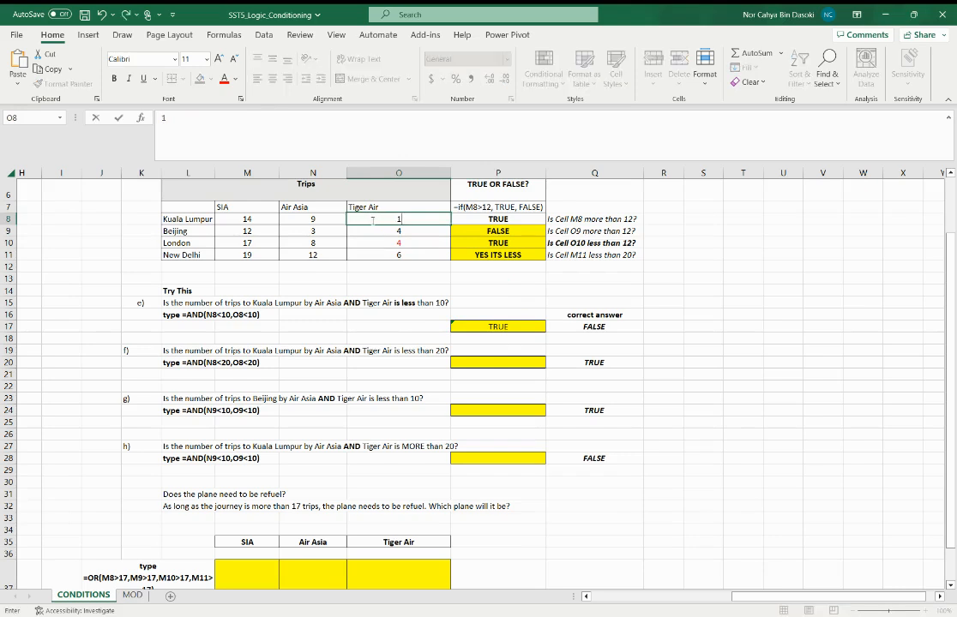
type("1")
key("Return")
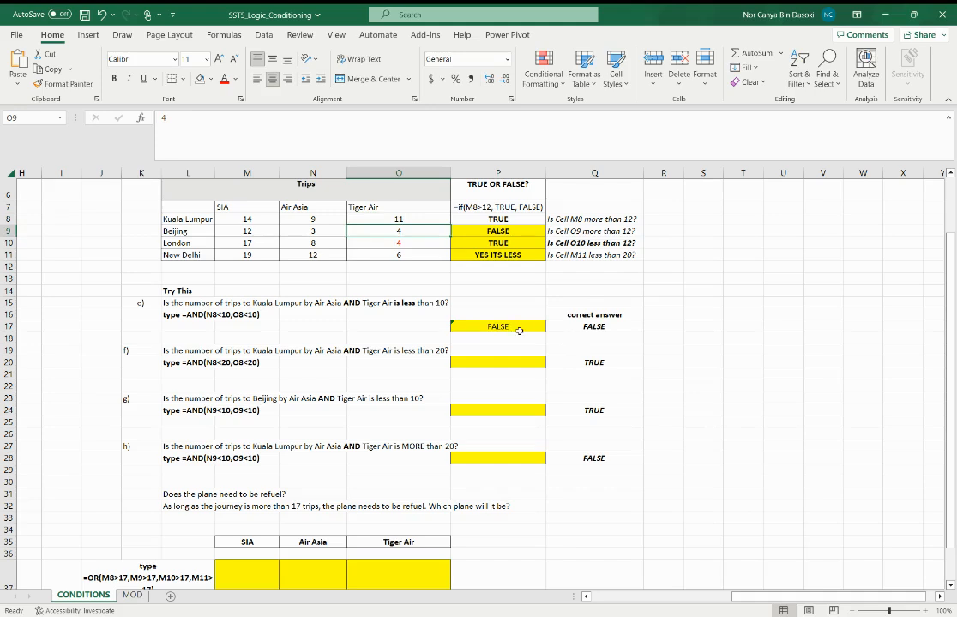
left_click(518, 331)
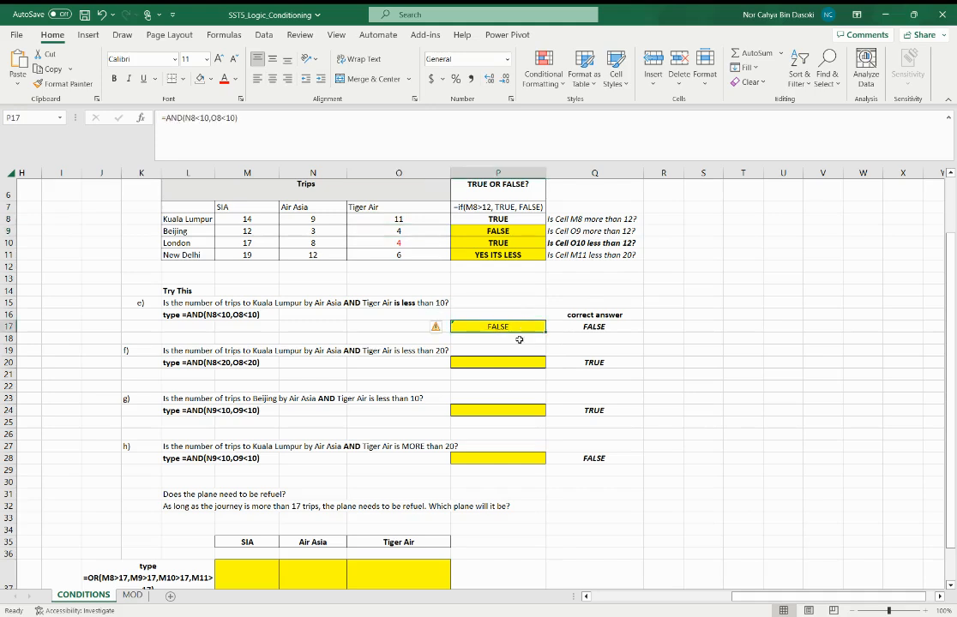
Step: Make the words "less than 20" bold in the text of question f) in L19
left_click(436, 351)
left_click(181, 351)
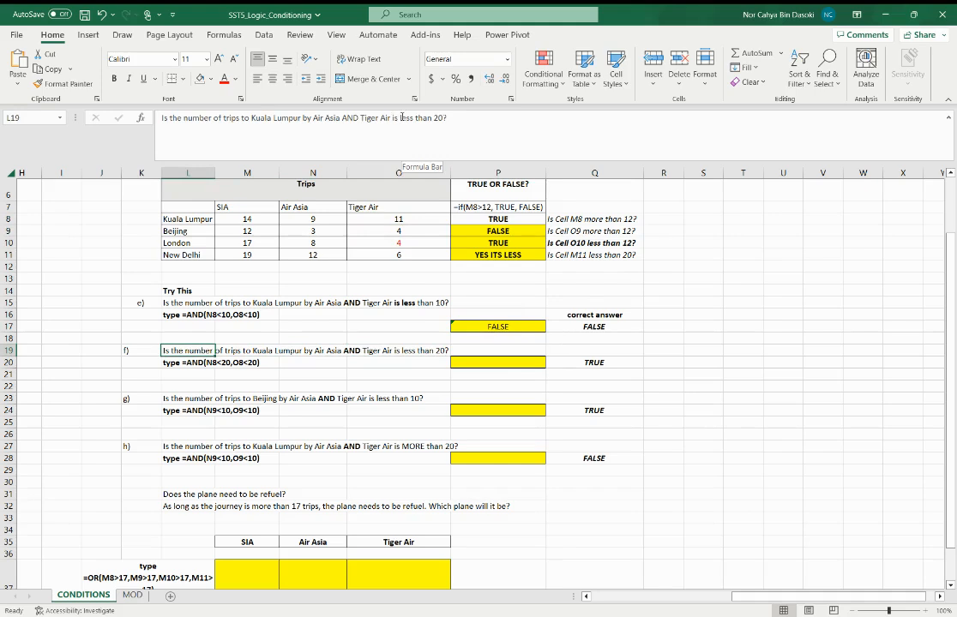
left_click_drag(400, 118, 443, 117)
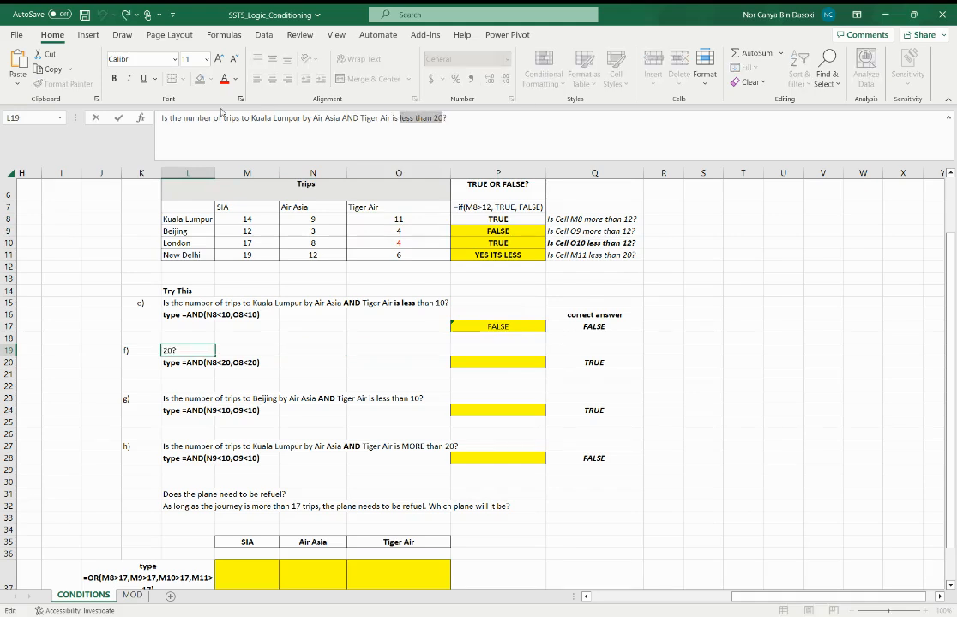
left_click(113, 78)
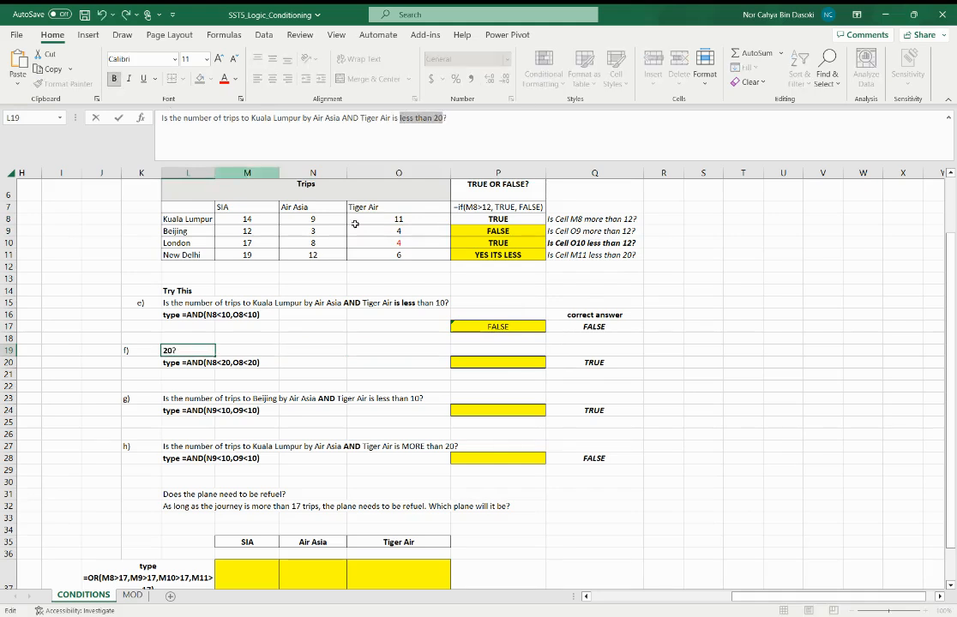
left_click(506, 350)
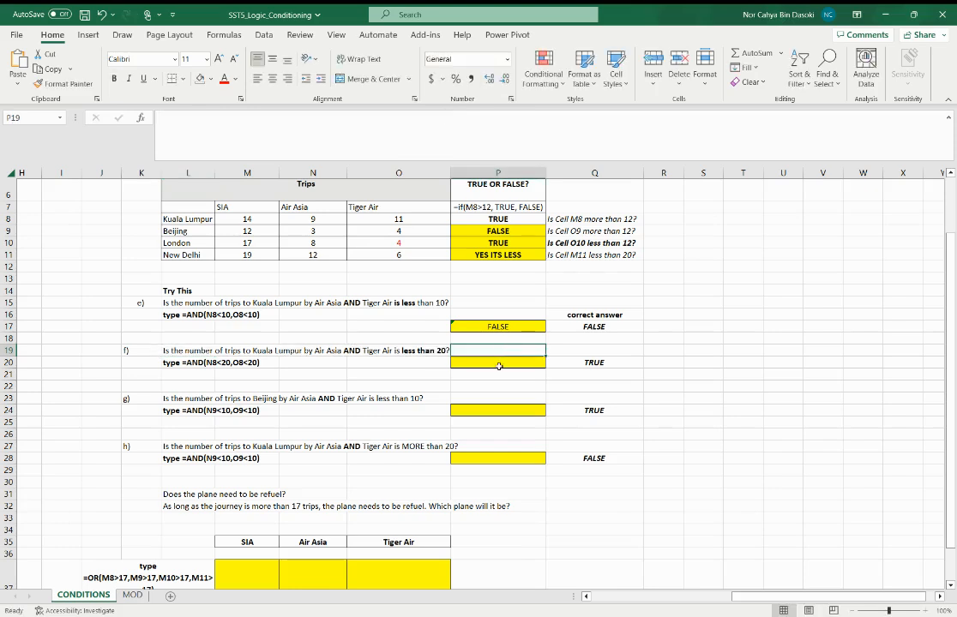
Step: Enter the formula =AND(N8<20,O8<20) in P20 to answer question f)
left_click(184, 363)
left_click(499, 362)
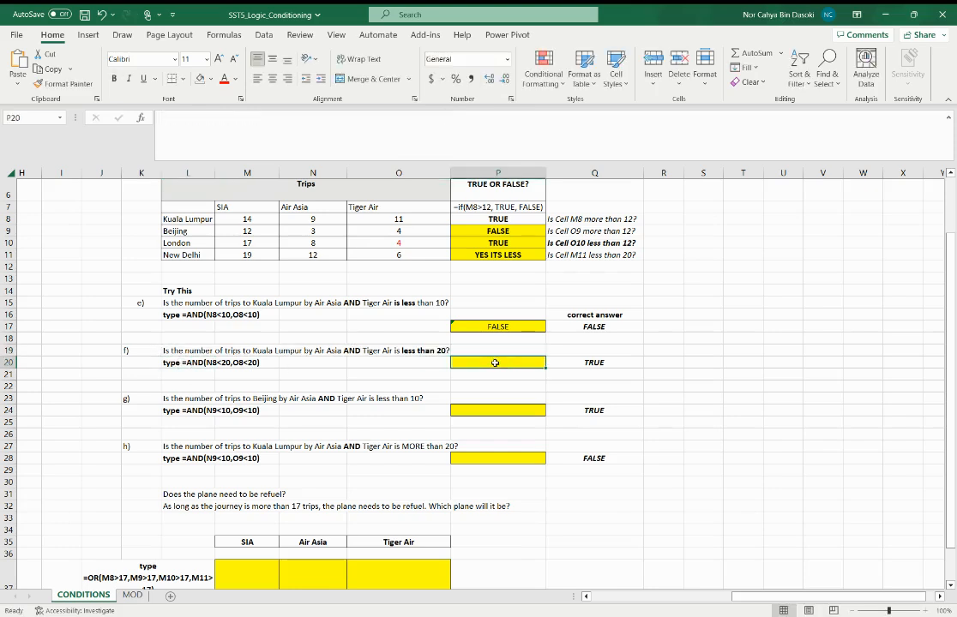
left_click(220, 120)
type("=")
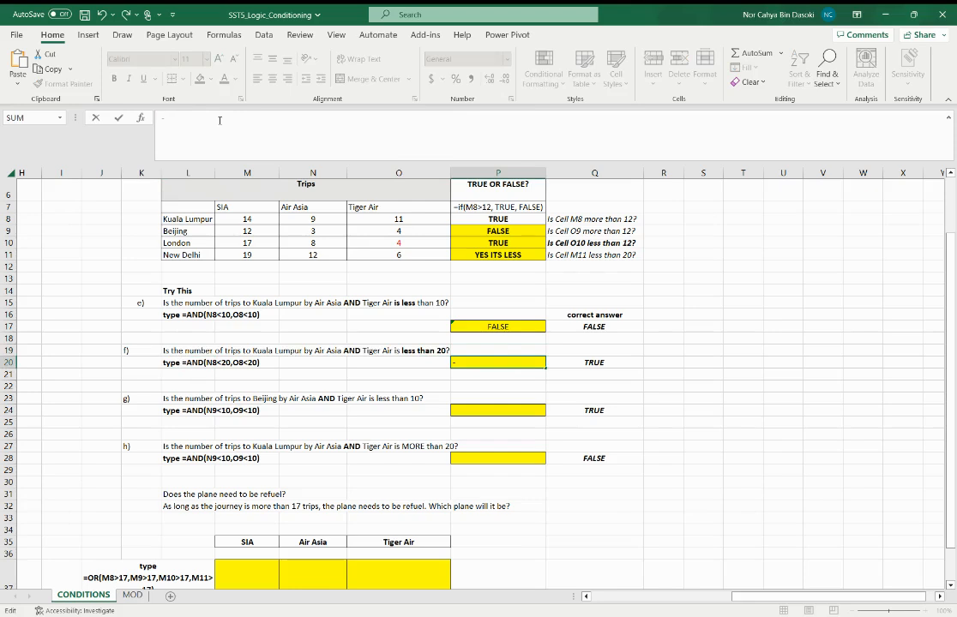
key("BackSpace")
type("=A")
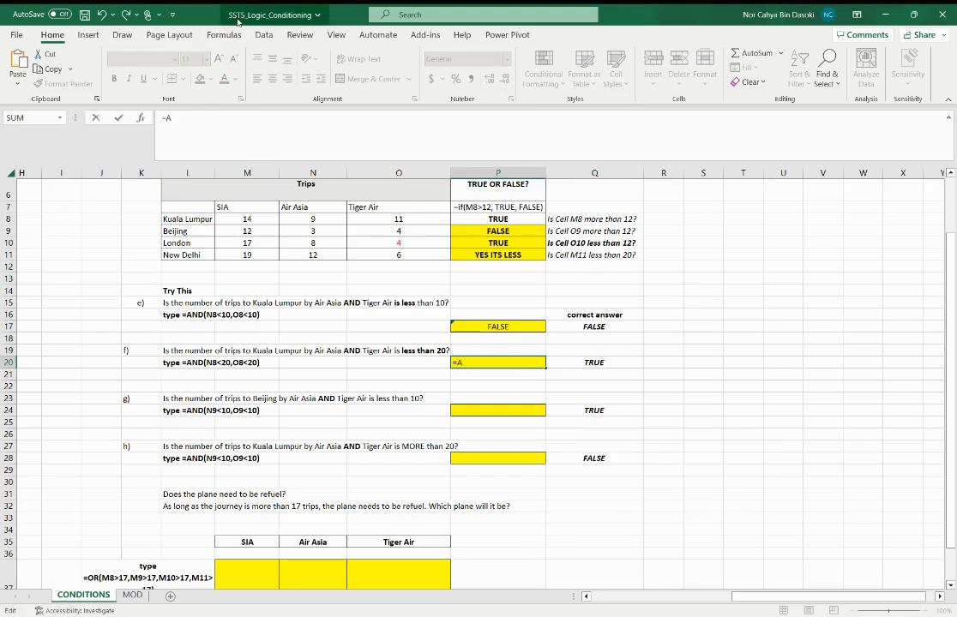
type("ND(N*<20,O8<20")
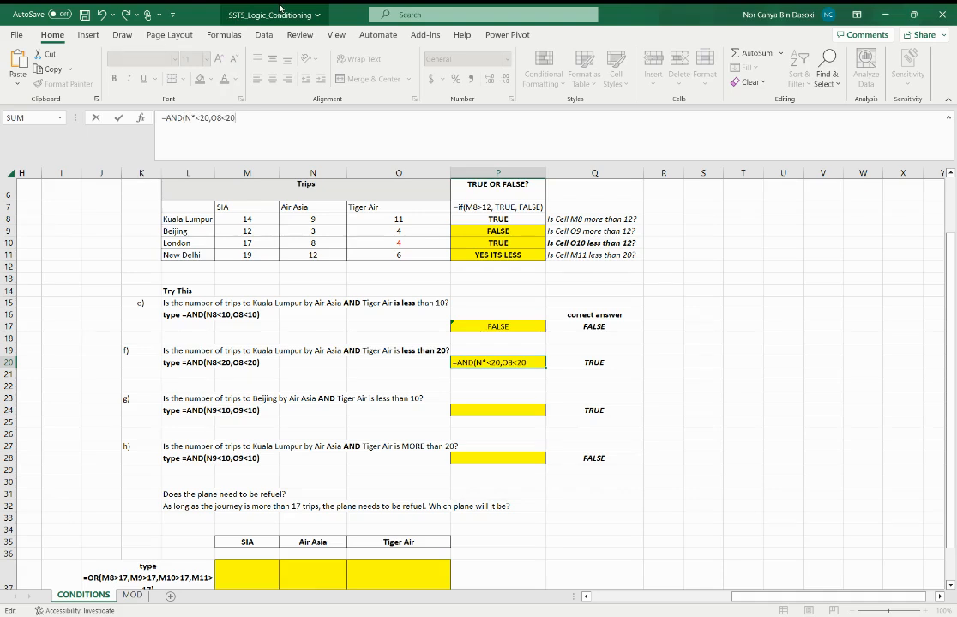
key("Return")
key("Return")
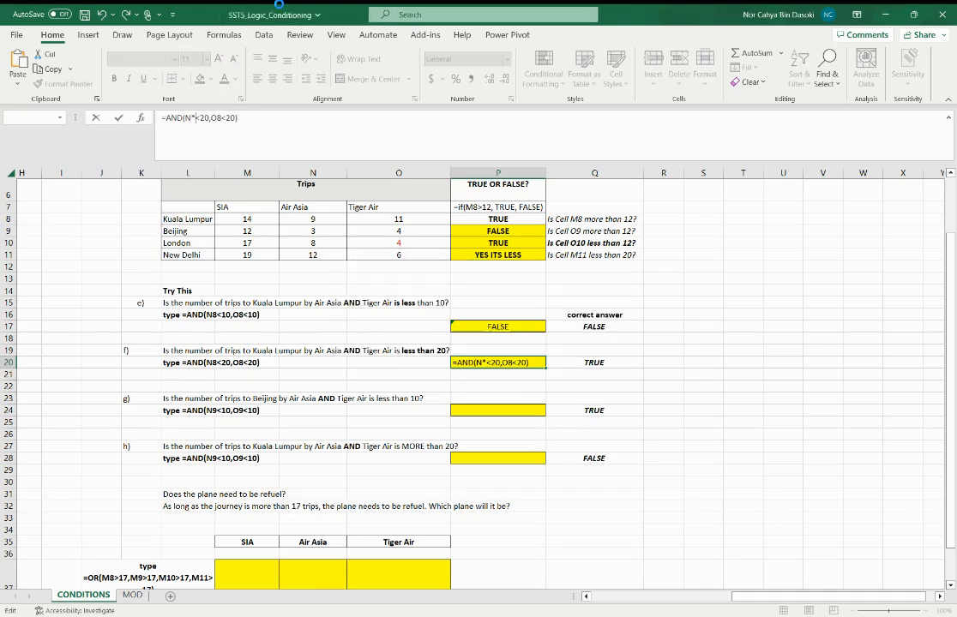
left_click(485, 362)
key("Delete")
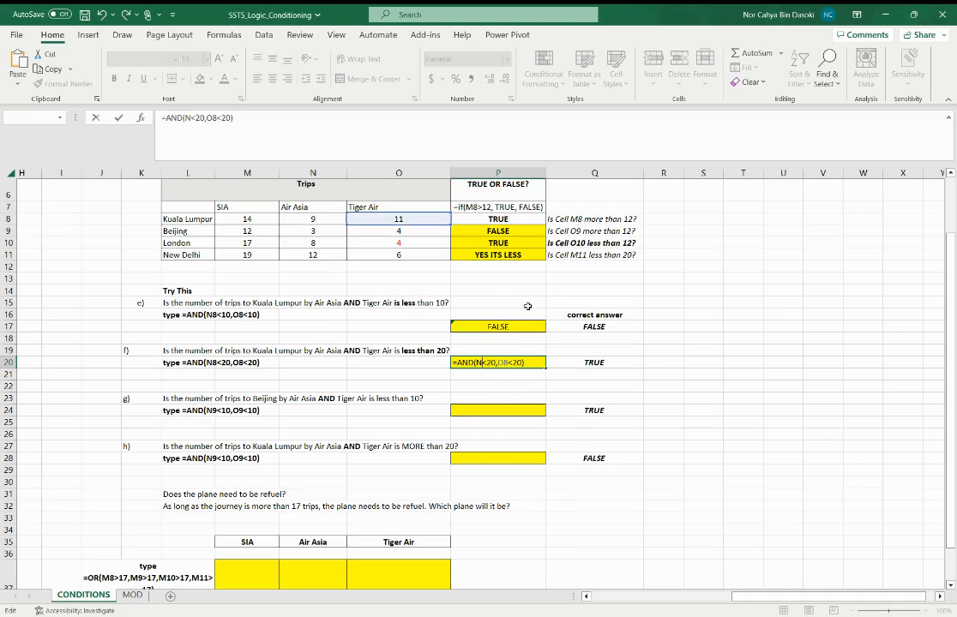
type("8")
key("Return")
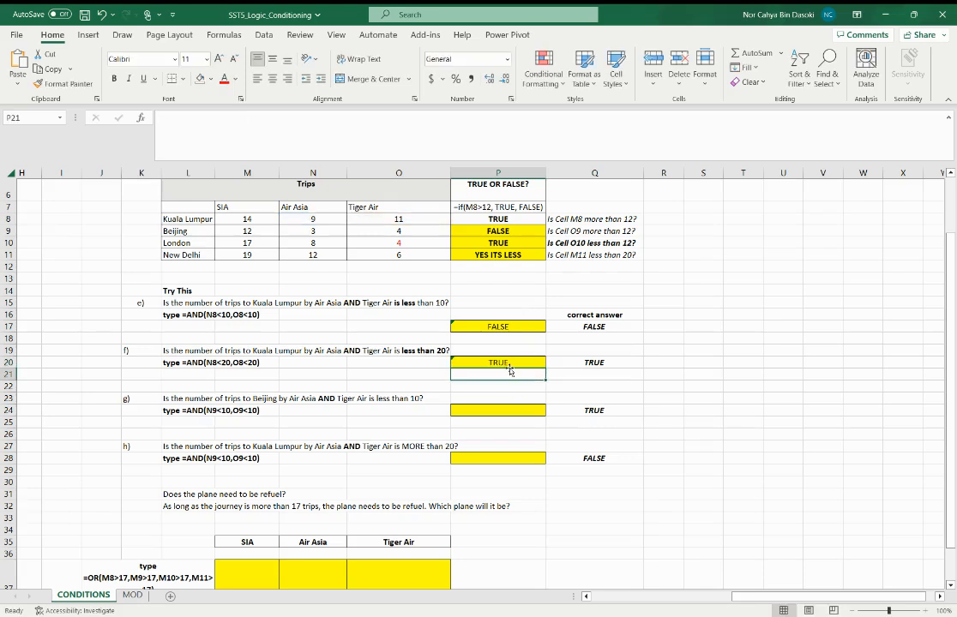
Step: Trace the precedents of the AND formulas in P20 and P17, and remove the arrows
left_click(509, 364)
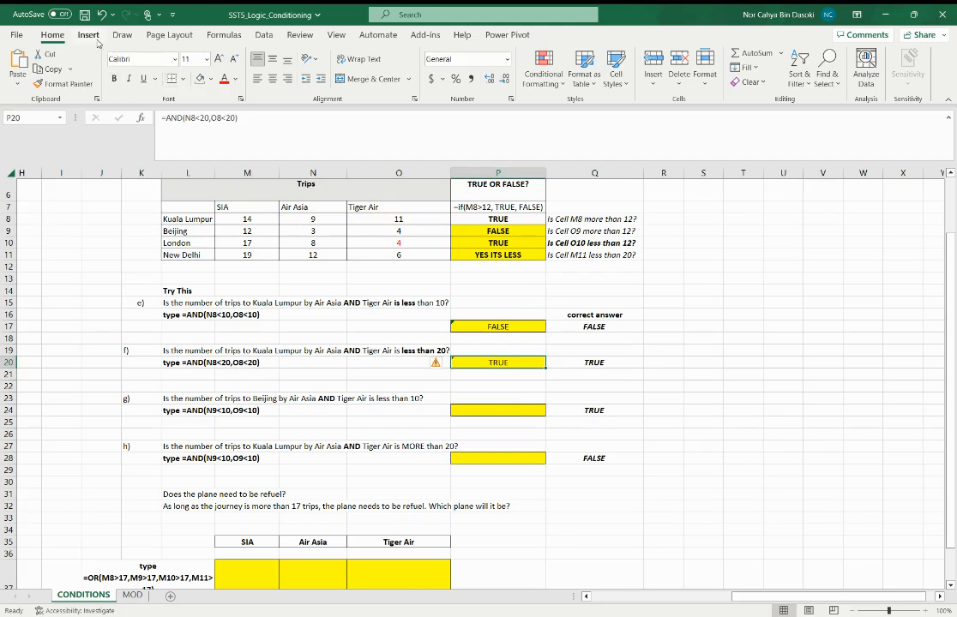
left_click(221, 34)
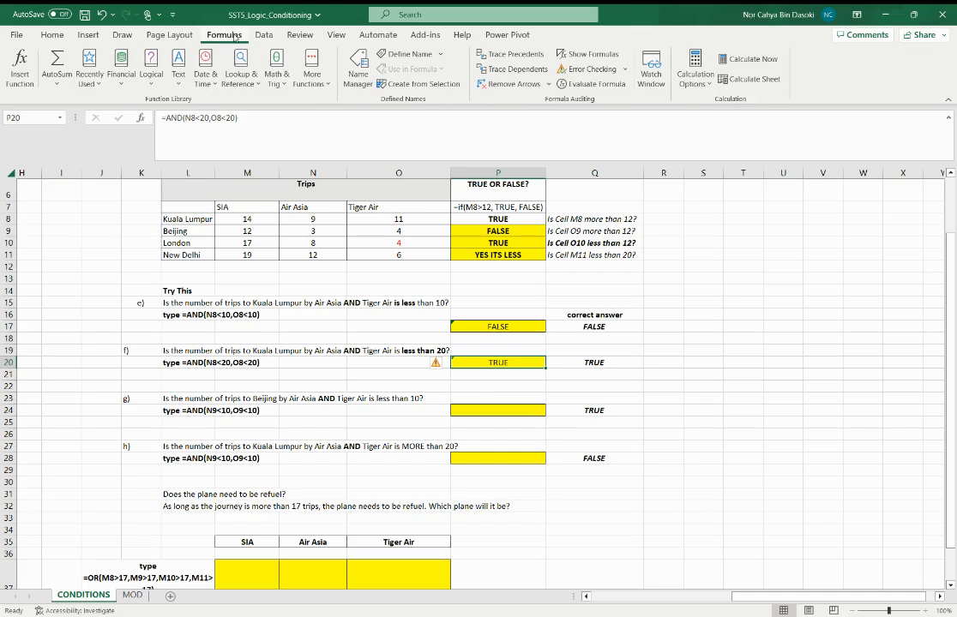
left_click(514, 55)
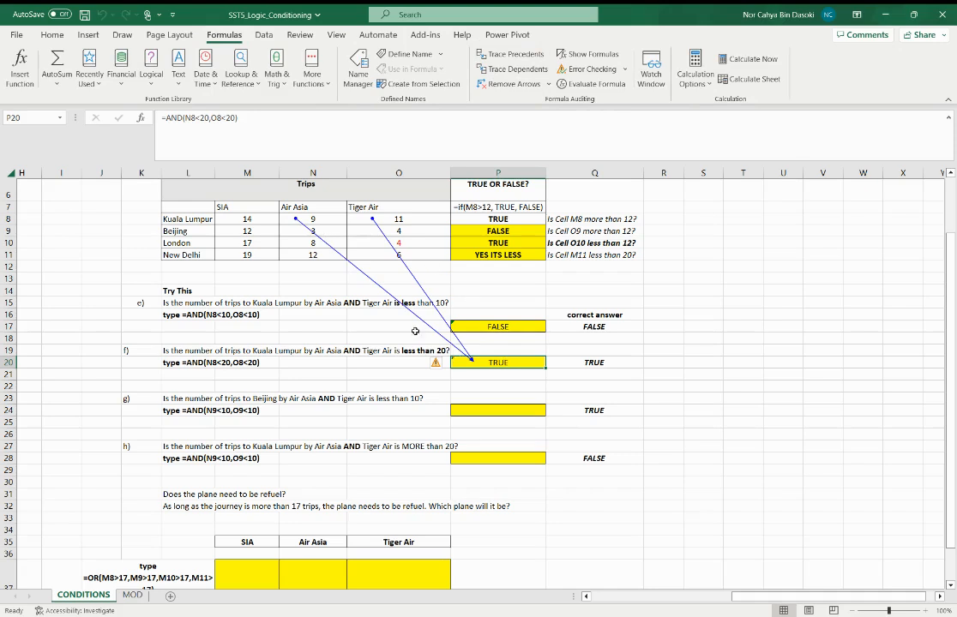
left_click(493, 328)
left_click(485, 56)
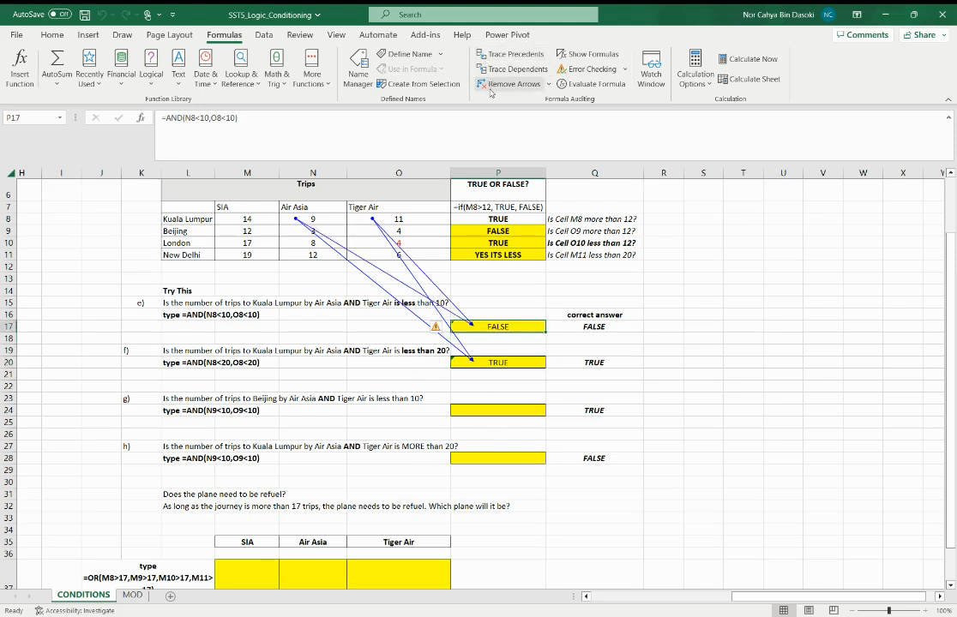
left_click(490, 85)
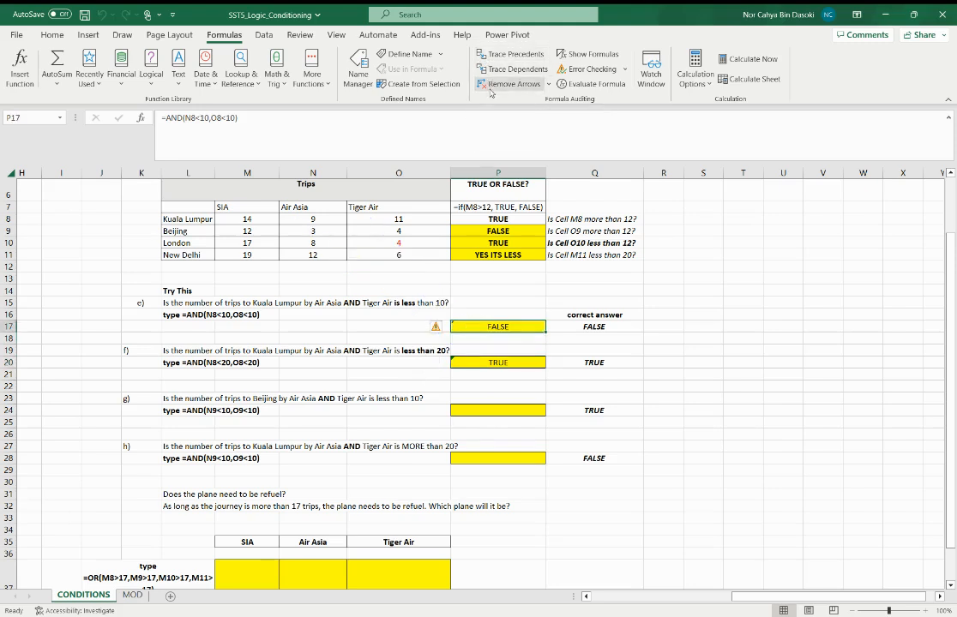
Step: Trace the precedents of the IF formulas in P9 and P10, removing the arrows after each
left_click(497, 232)
left_click(500, 57)
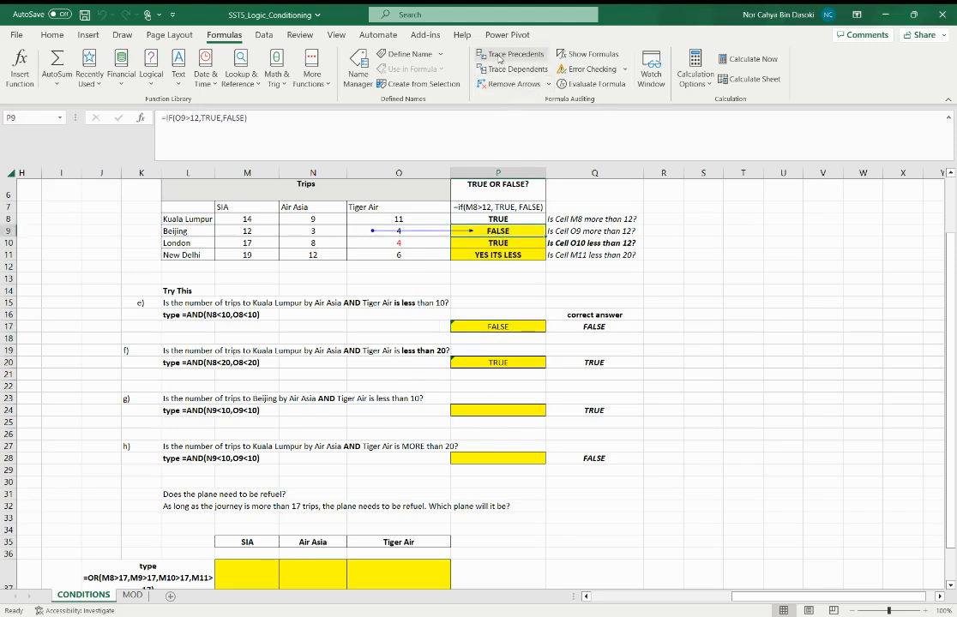
left_click(492, 84)
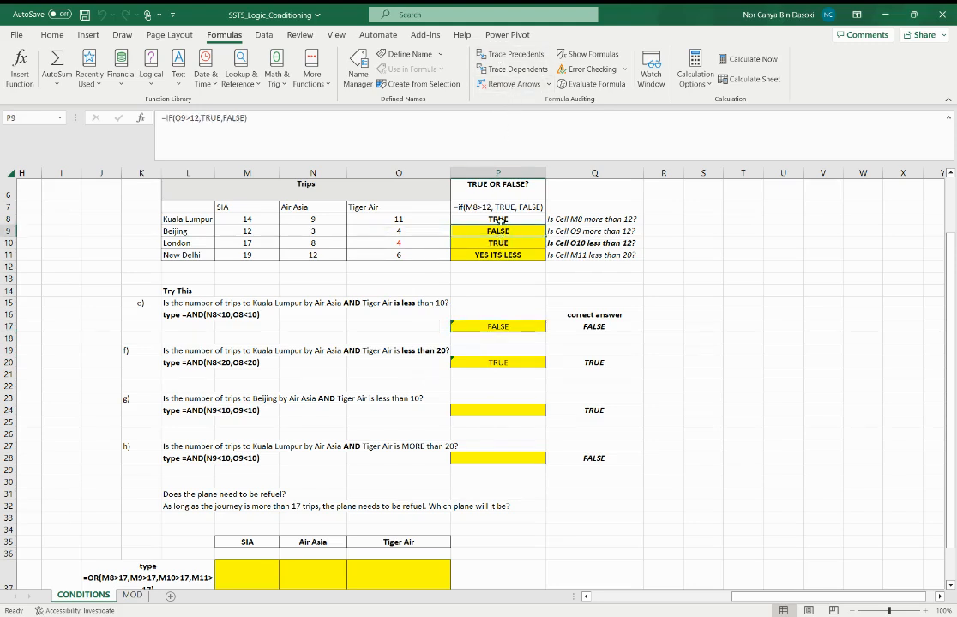
left_click(499, 244)
left_click(512, 54)
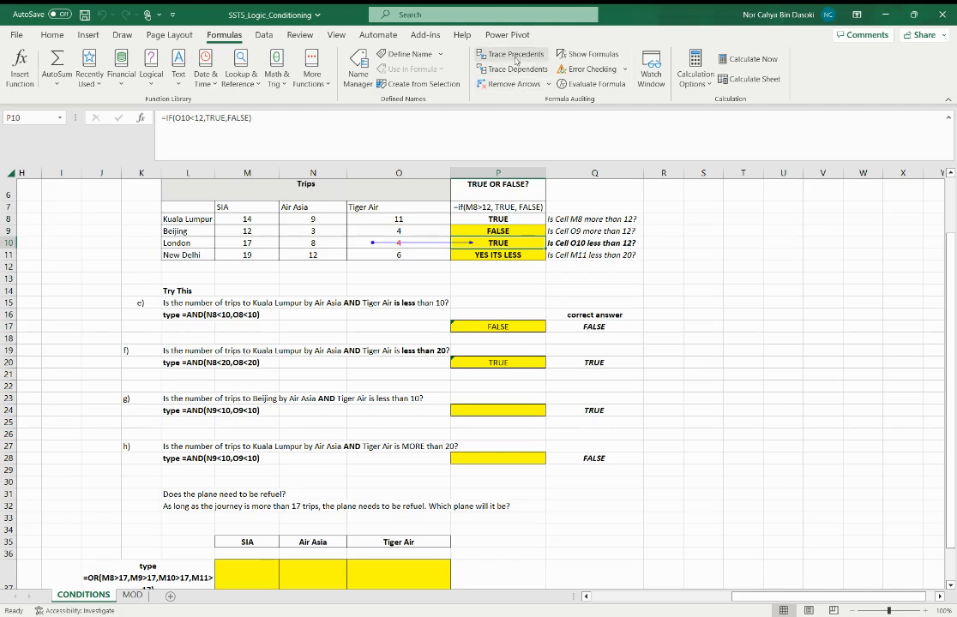
left_click(514, 85)
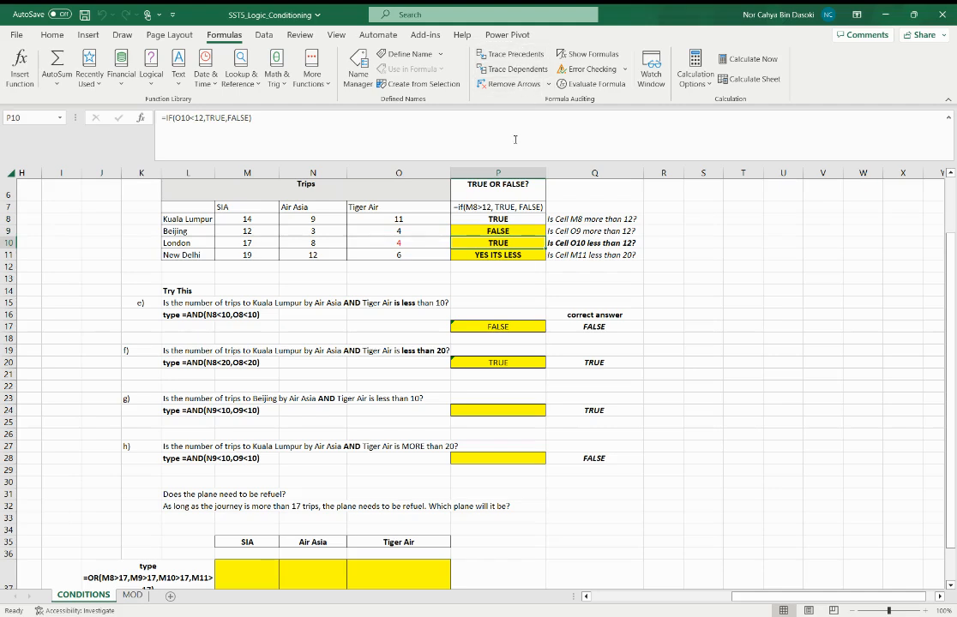
left_click(513, 412)
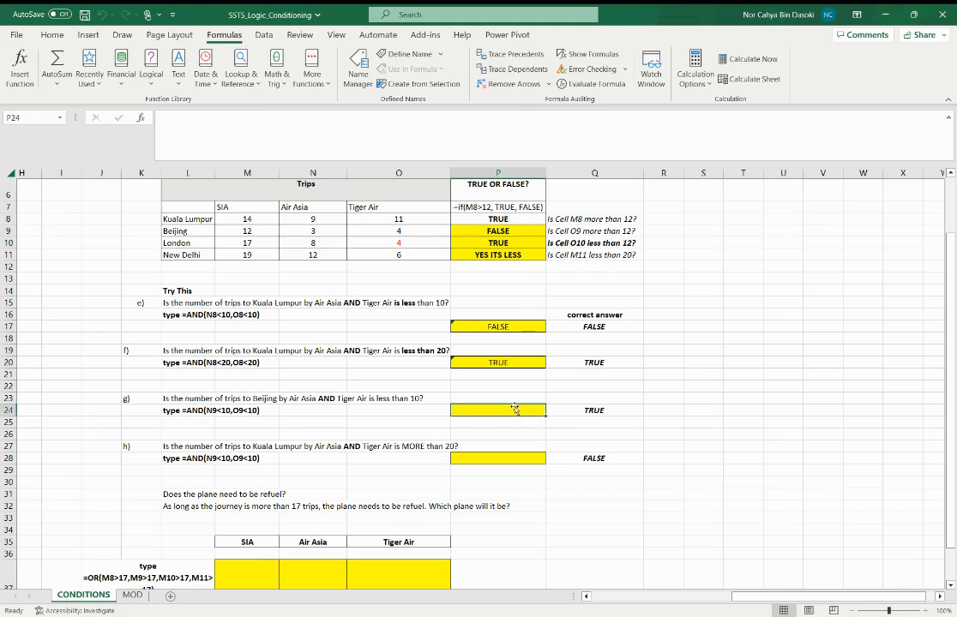
type("=AN")
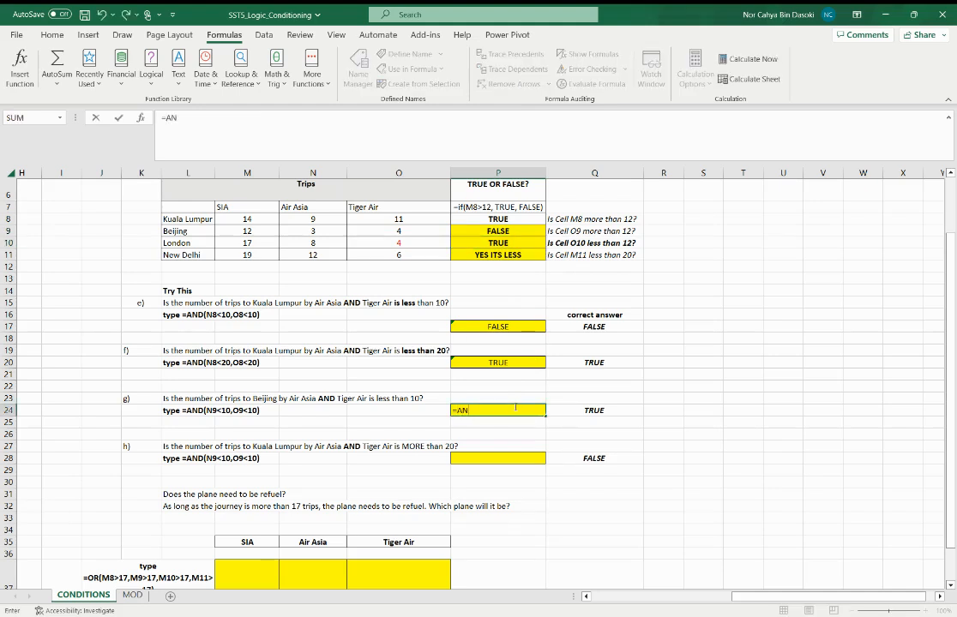
type("D(")
left_click(311, 231)
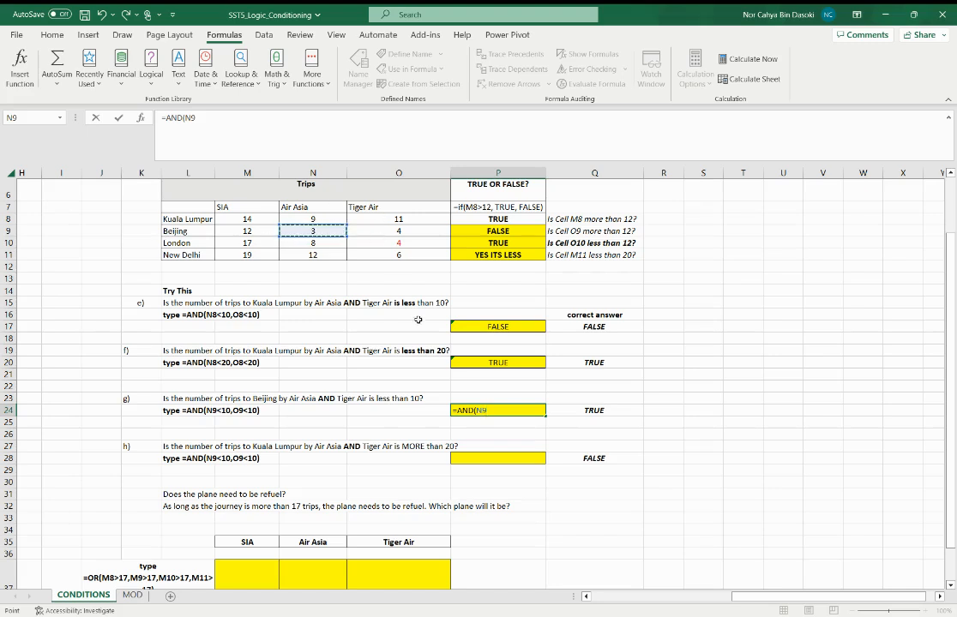
key("Escape")
Step: Fill the Beijing label in L9 and its Air Asia (N9) and Tiger Air (O9) trip cells with yellow
left_click(197, 232)
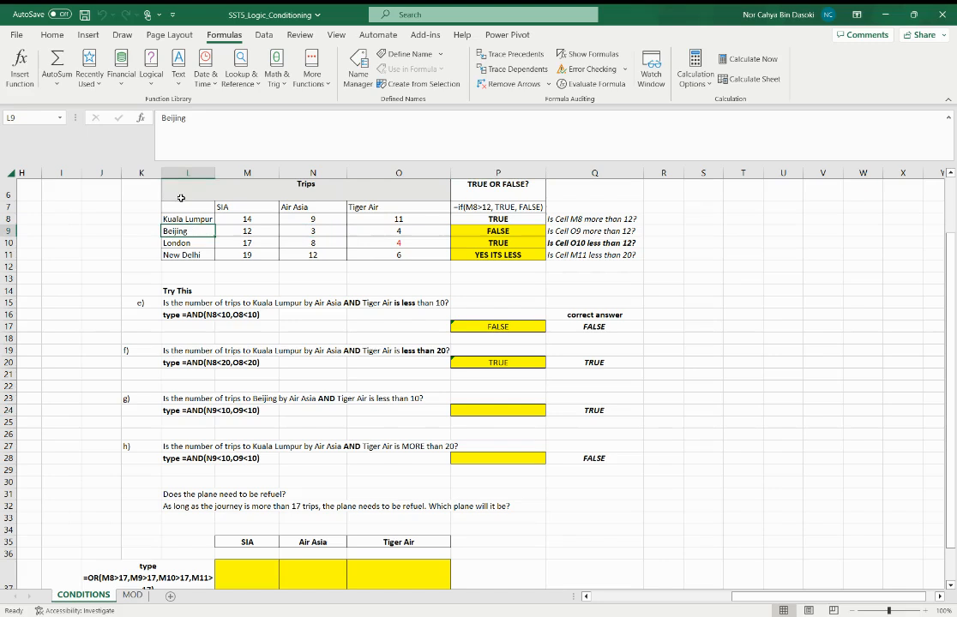
left_click(53, 34)
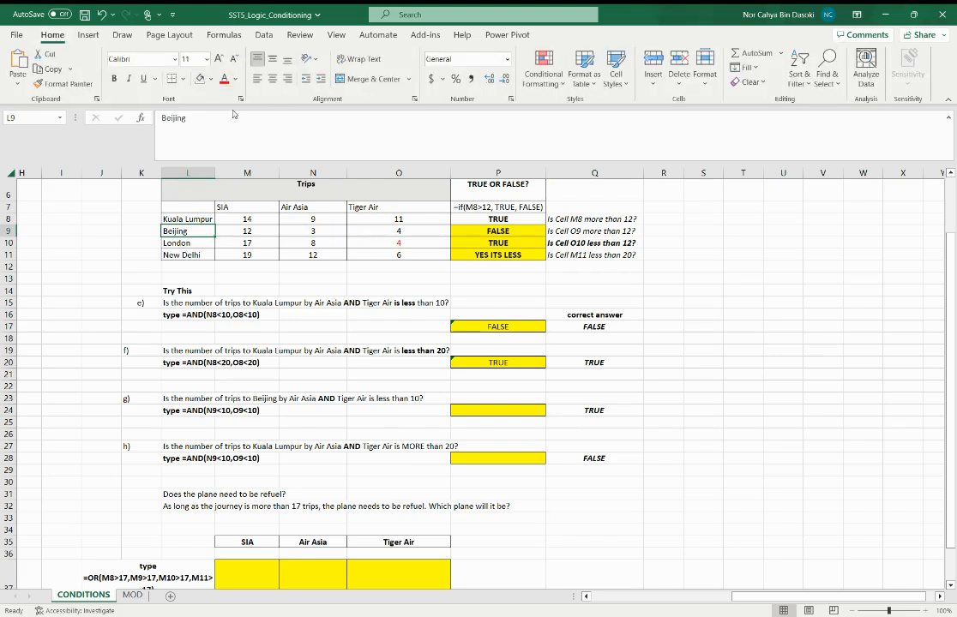
left_click(210, 79)
left_click(228, 195)
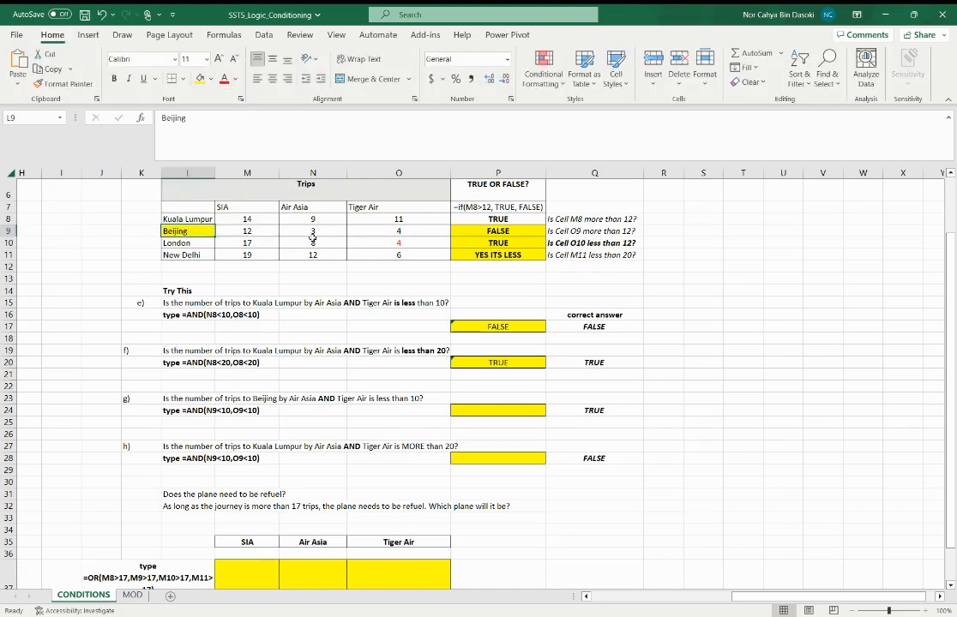
left_click(312, 231)
left_click(200, 79)
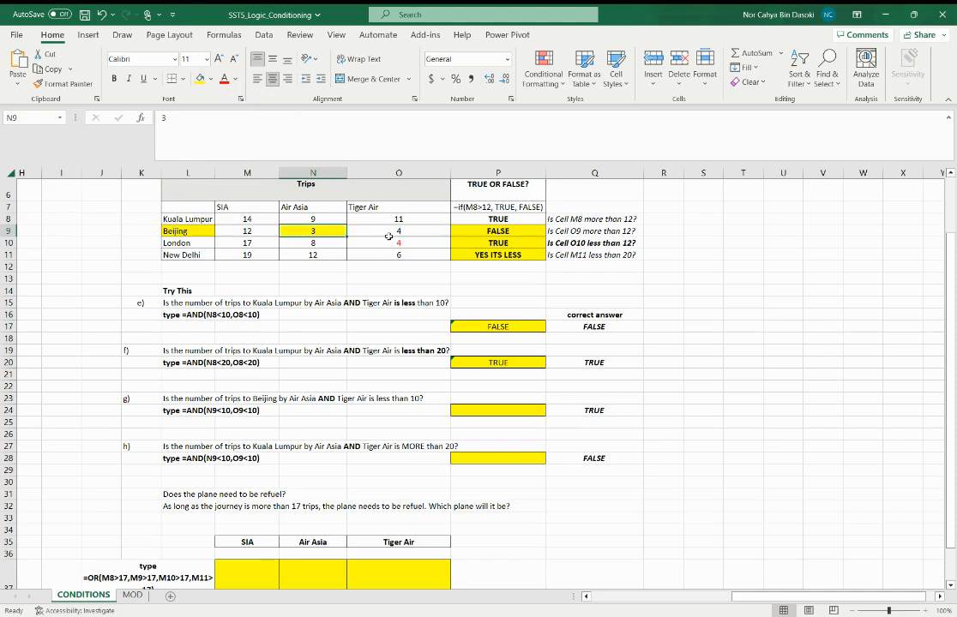
left_click(378, 231)
left_click(200, 79)
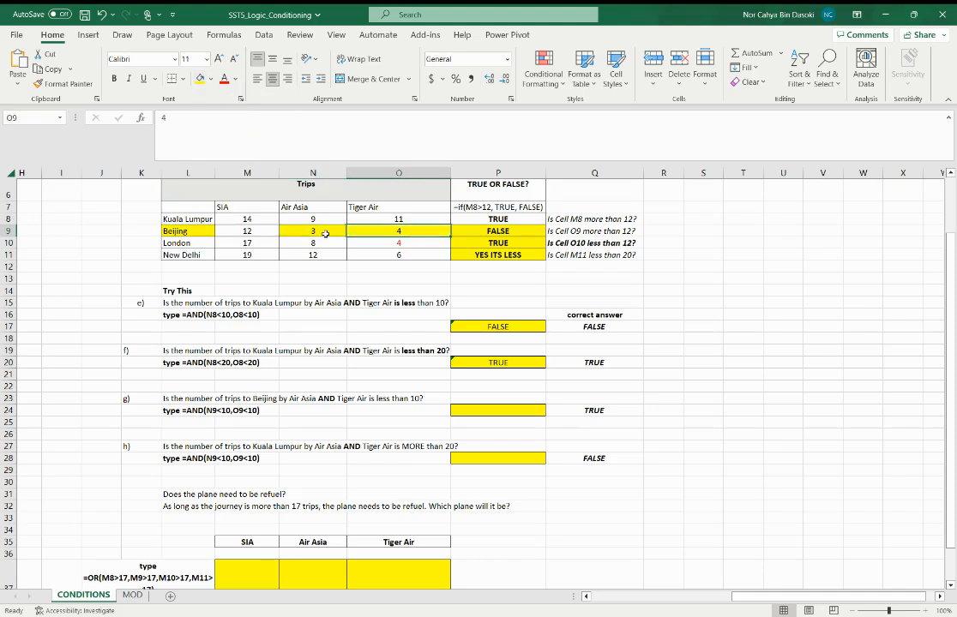
Step: Enter =AND(N9<10,O9<10) in P24 for question g) and compare its result with the Beijing trips in N9 and O9
left_click(524, 409)
type("=AN")
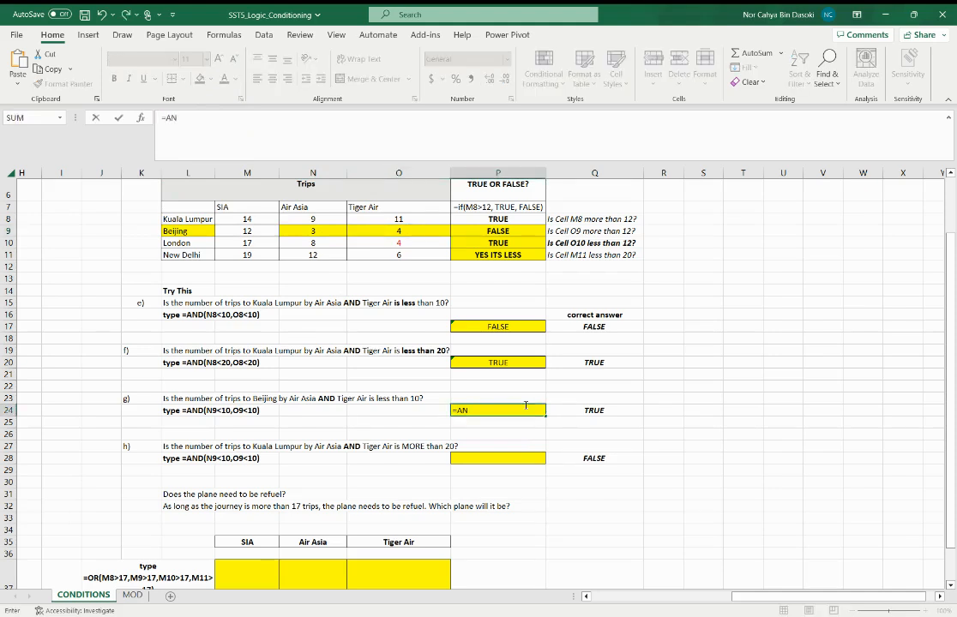
type("D(N9")
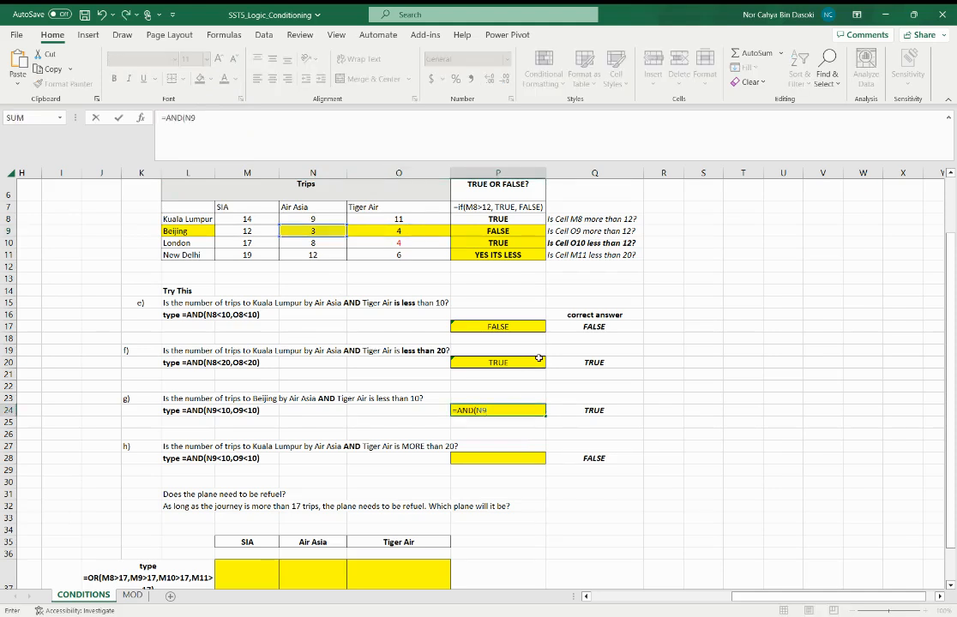
type("<10,O9<10")
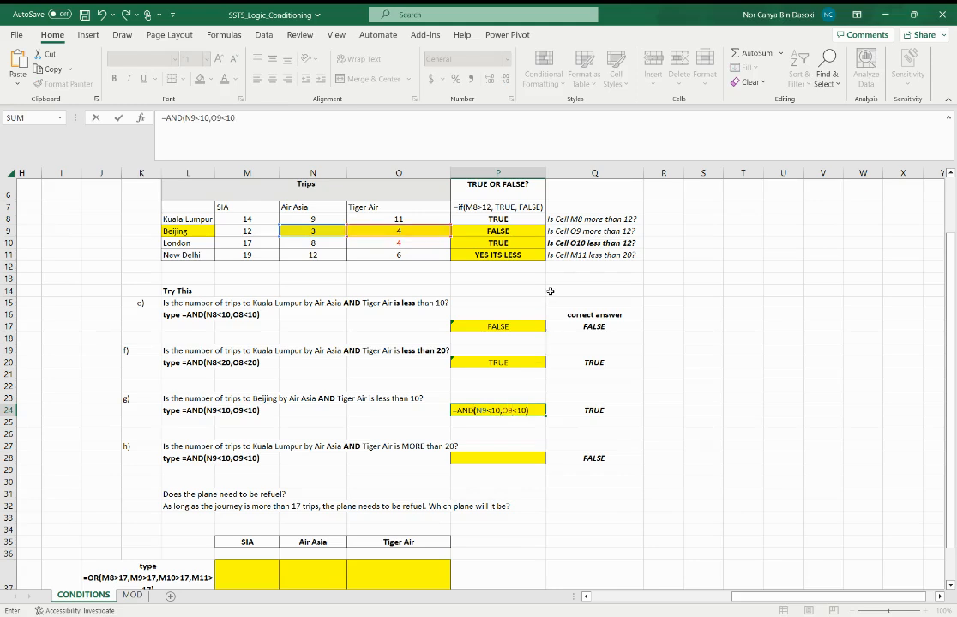
key("Return")
left_click(518, 410)
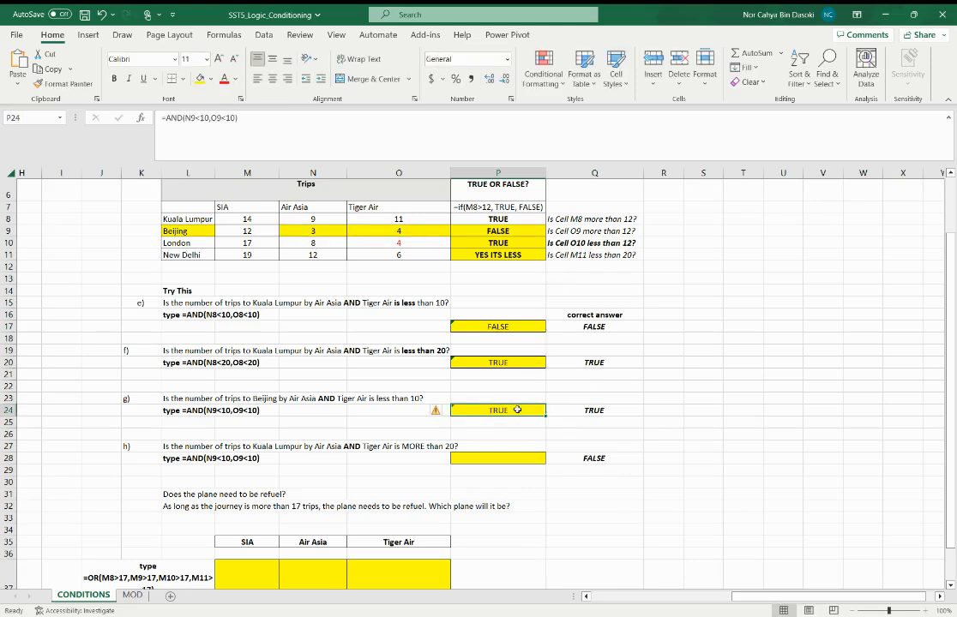
left_click(315, 233)
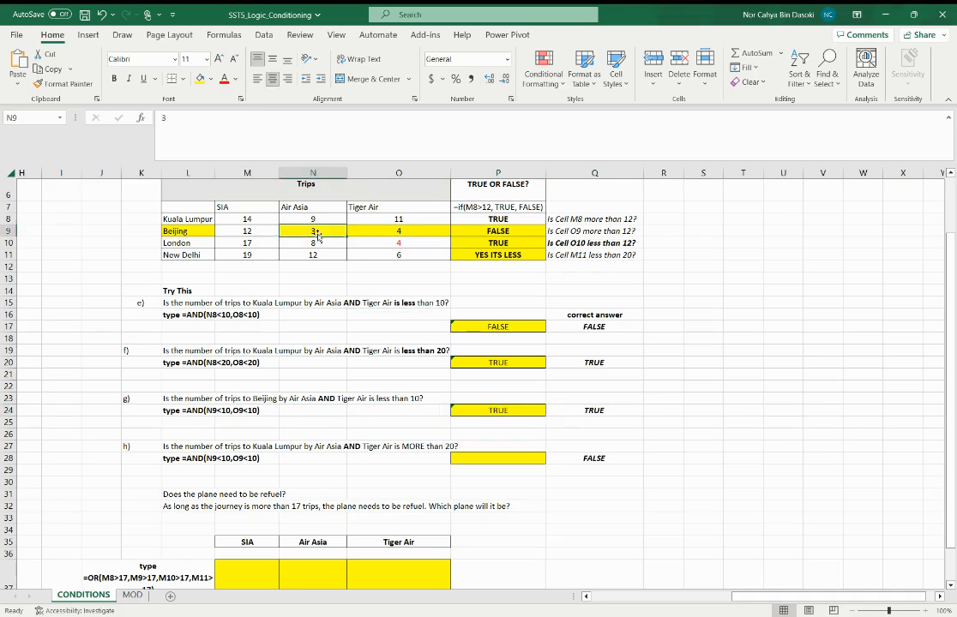
left_click(348, 231)
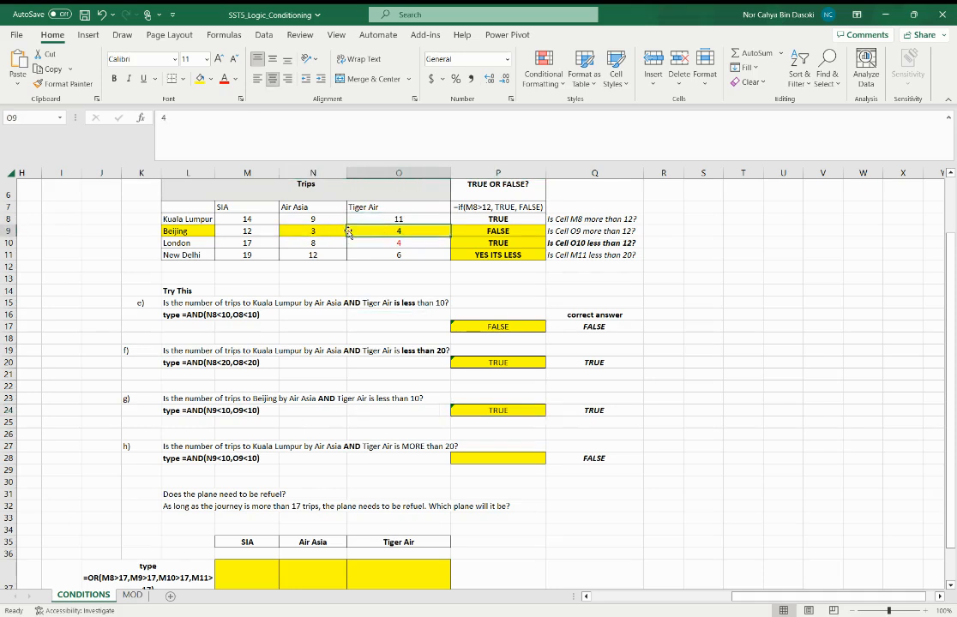
left_click(317, 233)
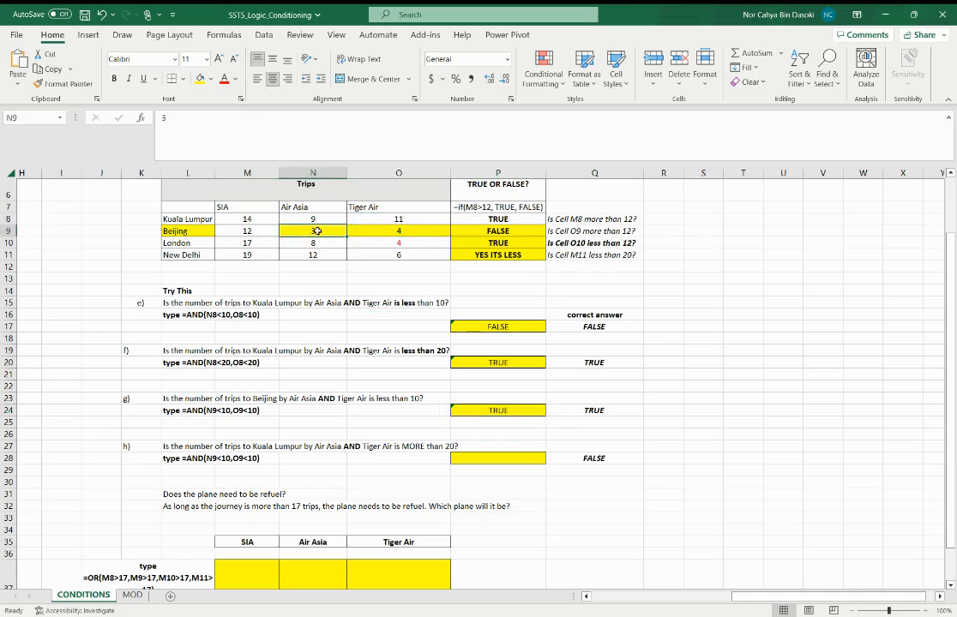
Step: Set the Beijing trips by Air Asia in N9 to 11 to test the AND formula for question g)
type("11")
key("Return")
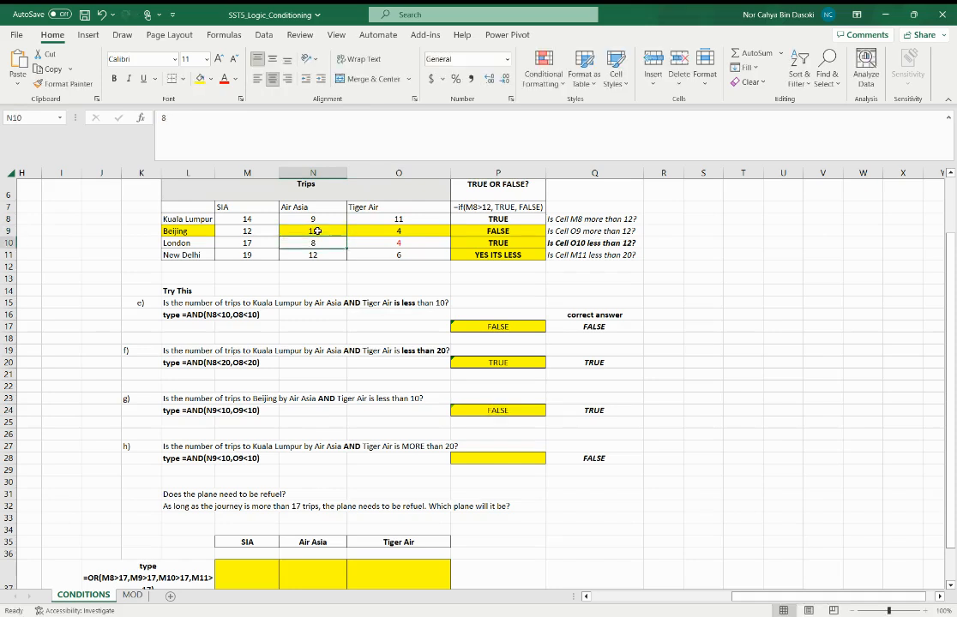
left_click(476, 459)
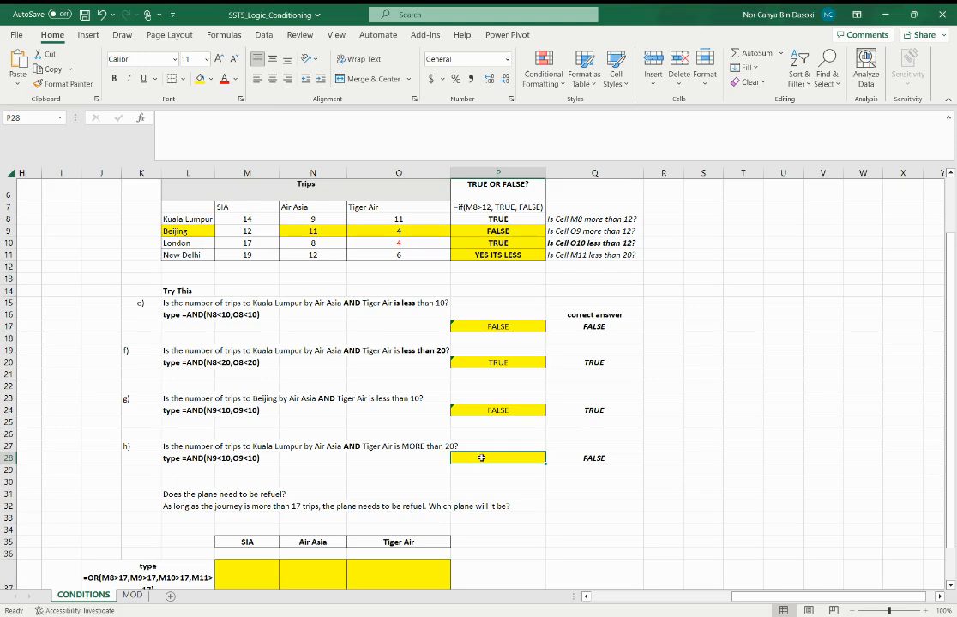
Step: Examine the plane refuelling question, its suggested OR formula in J37, the airline cells in row 37 and the answer cell M40
scroll(494, 446, "down", 2)
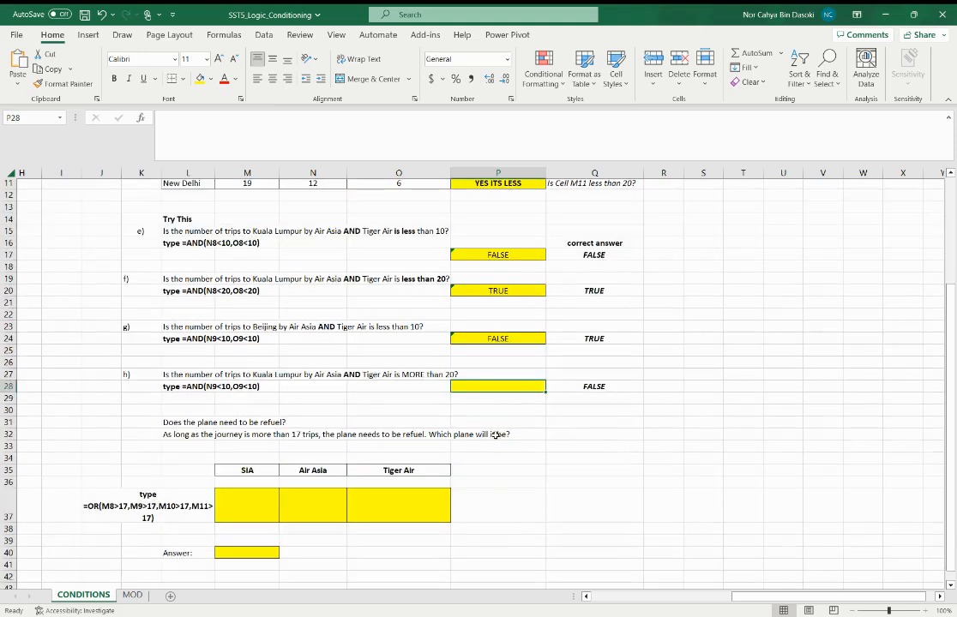
left_click(268, 518)
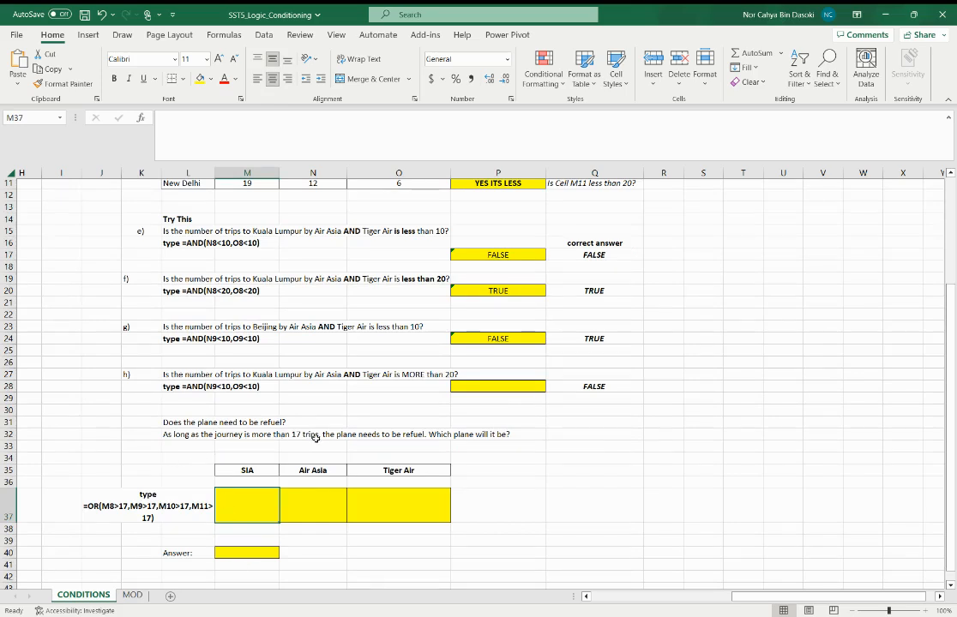
left_click(171, 512)
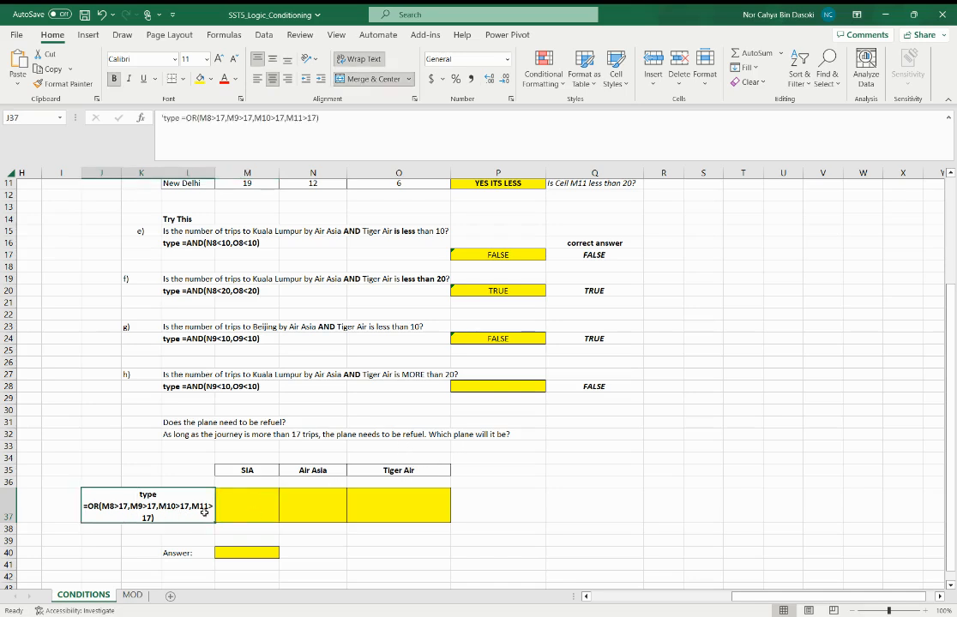
left_click(313, 508)
left_click(370, 509)
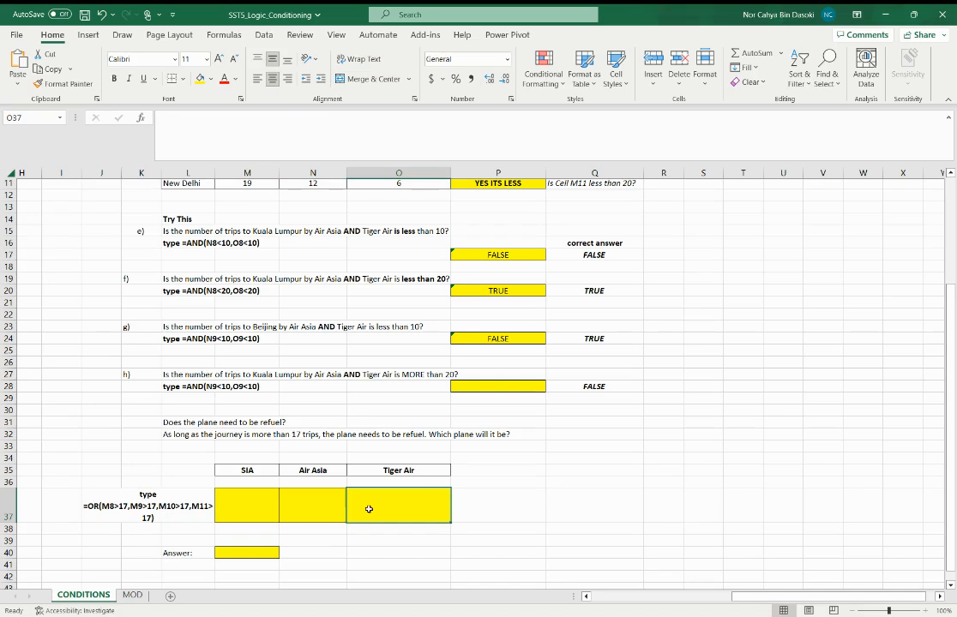
left_click(262, 554)
Step: Enter =OR(M8>17,M9>17,M10>17) in the SIA cell M37 of the refuelling exercise
left_click(260, 514)
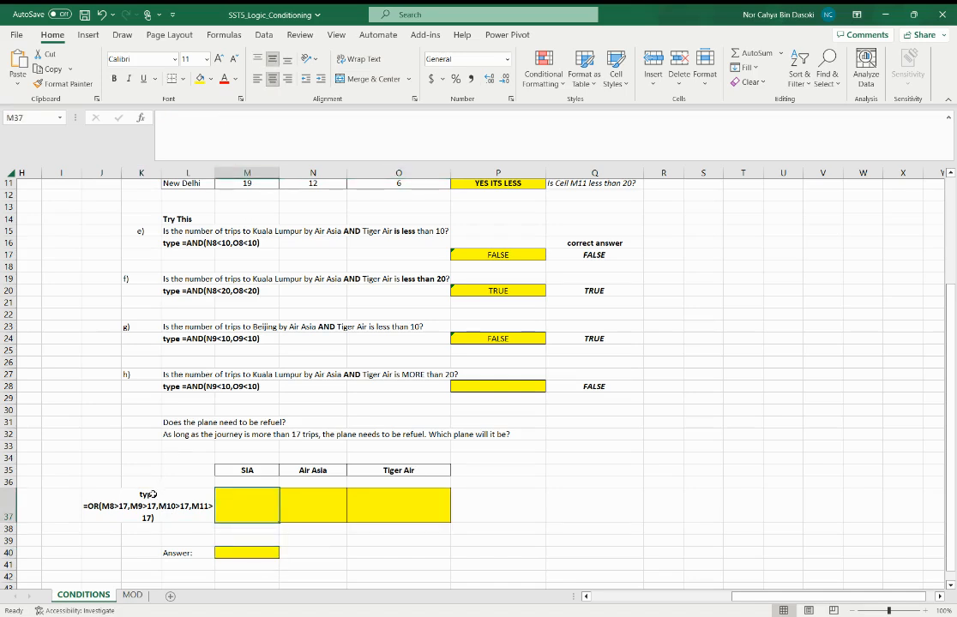
type("=OR(")
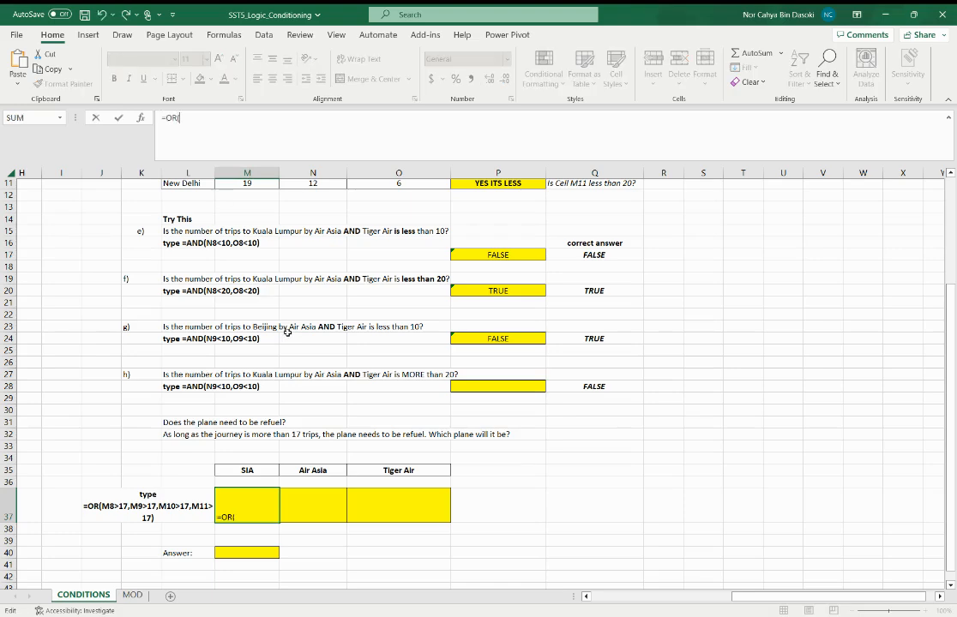
scroll(289, 271, "up", 2)
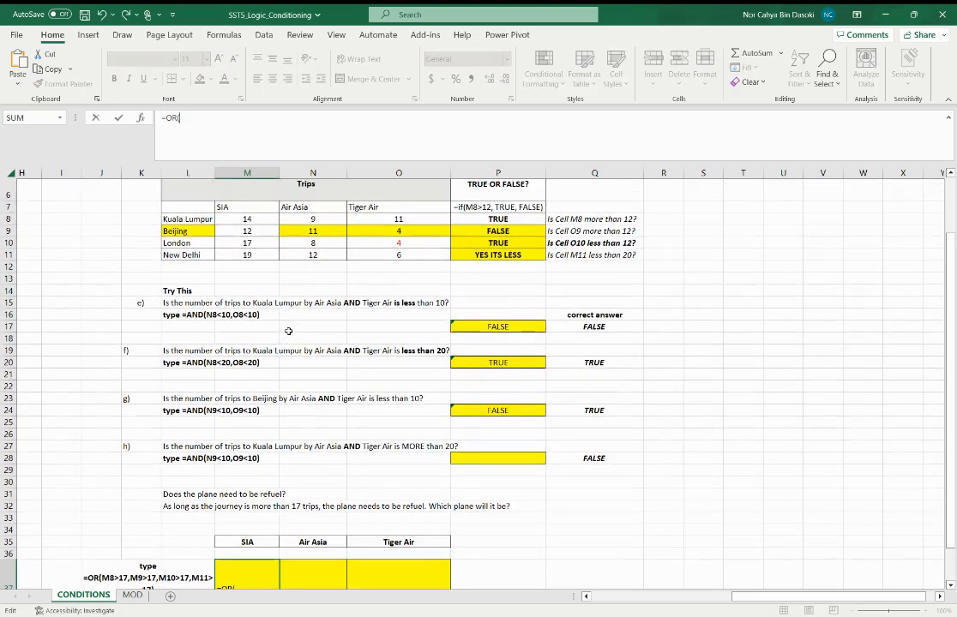
scroll(258, 257, "down", 1)
scroll(257, 257, "up", 1)
type("M8>17")
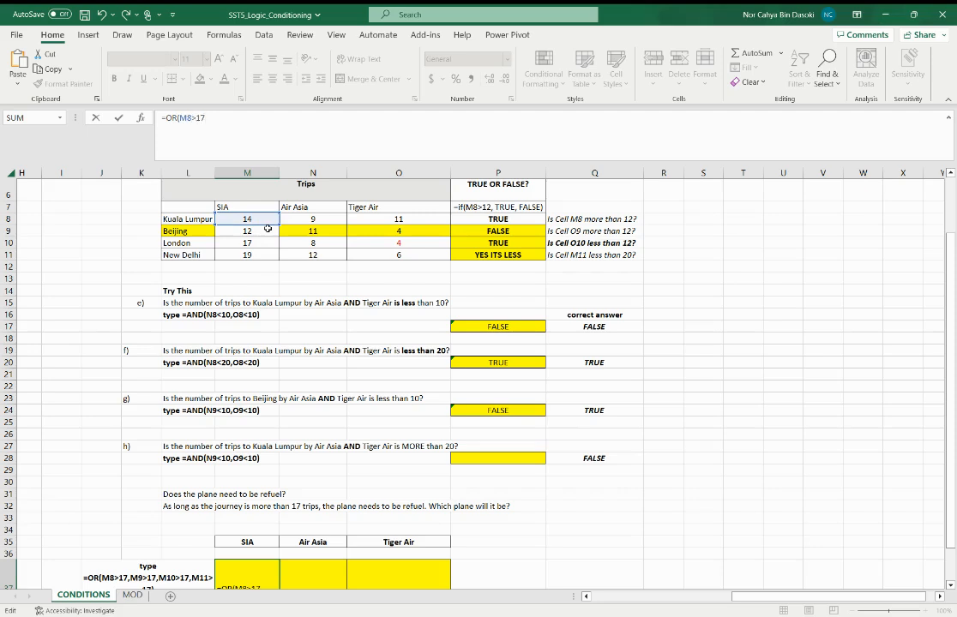
type(",M9")
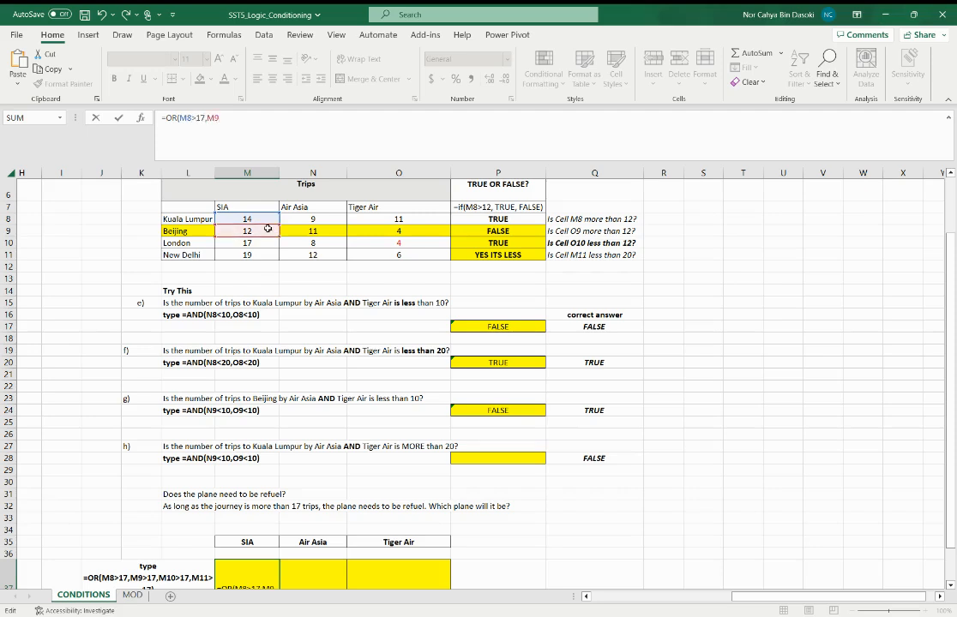
type(">17,M10")
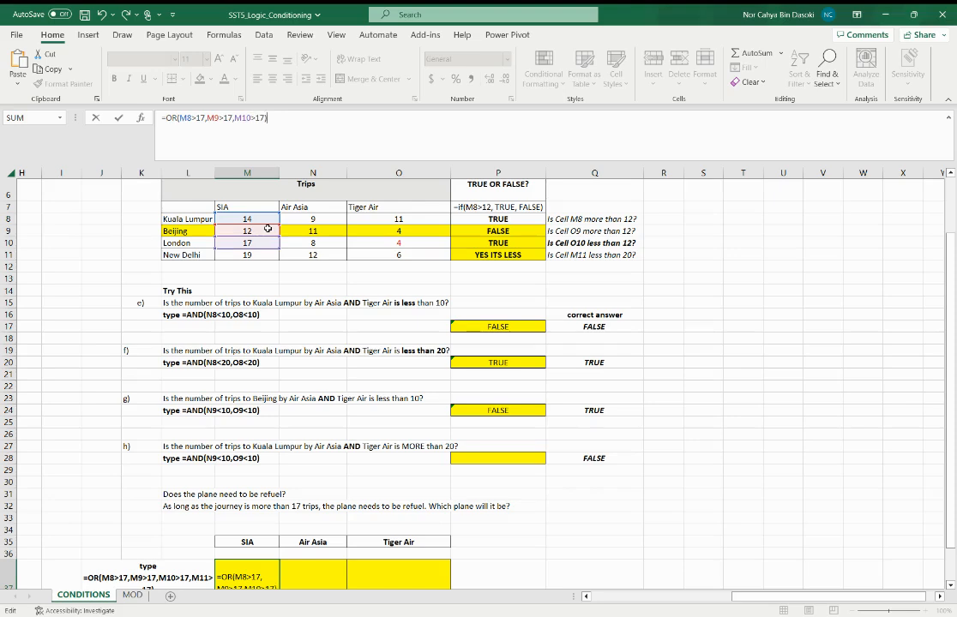
type(">17)")
key("Return")
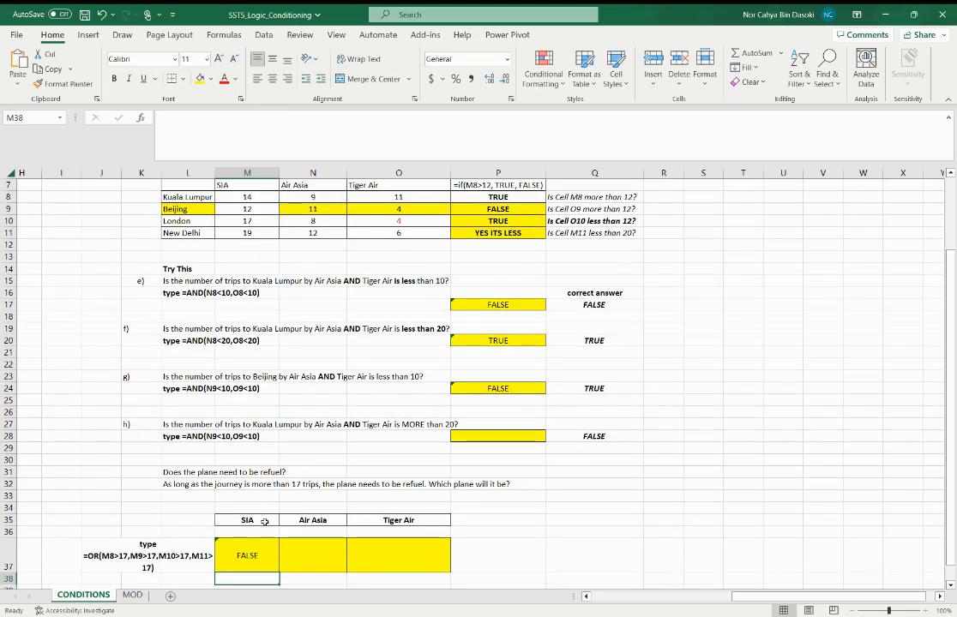
Step: Fill the OR formula from M37 across to the Air Asia and Tiger Air cells N37 and O37
left_click(255, 556)
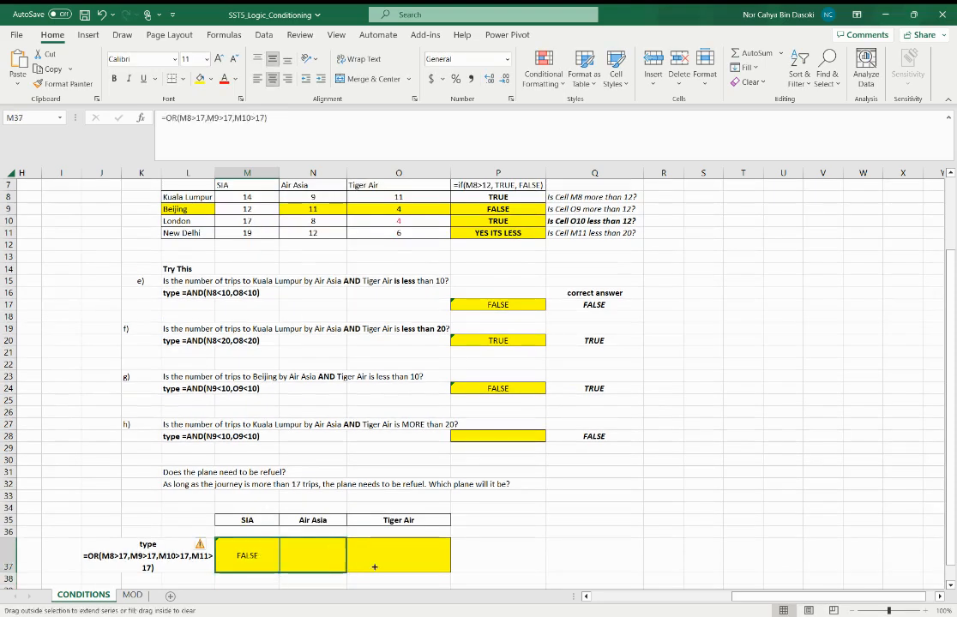